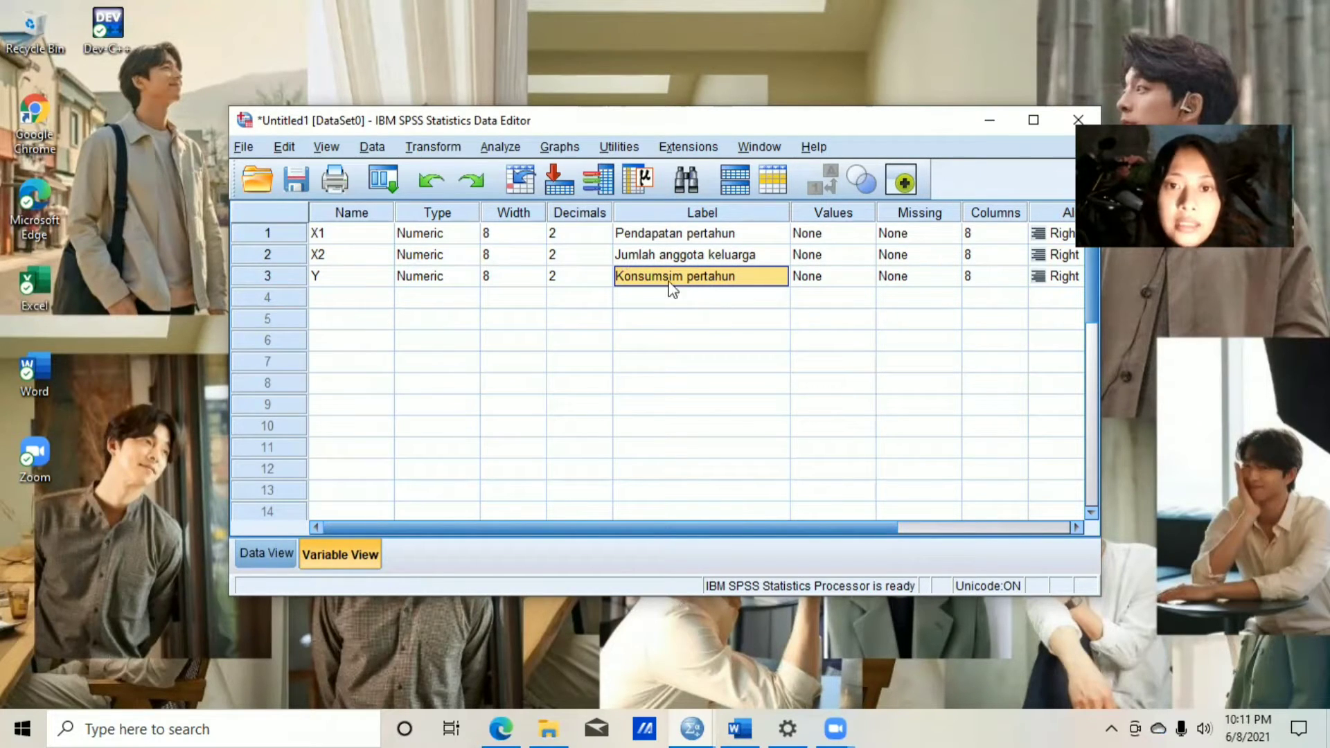
Review the values entered for X1, X2 and Y in the data sheet.
click(270, 554)
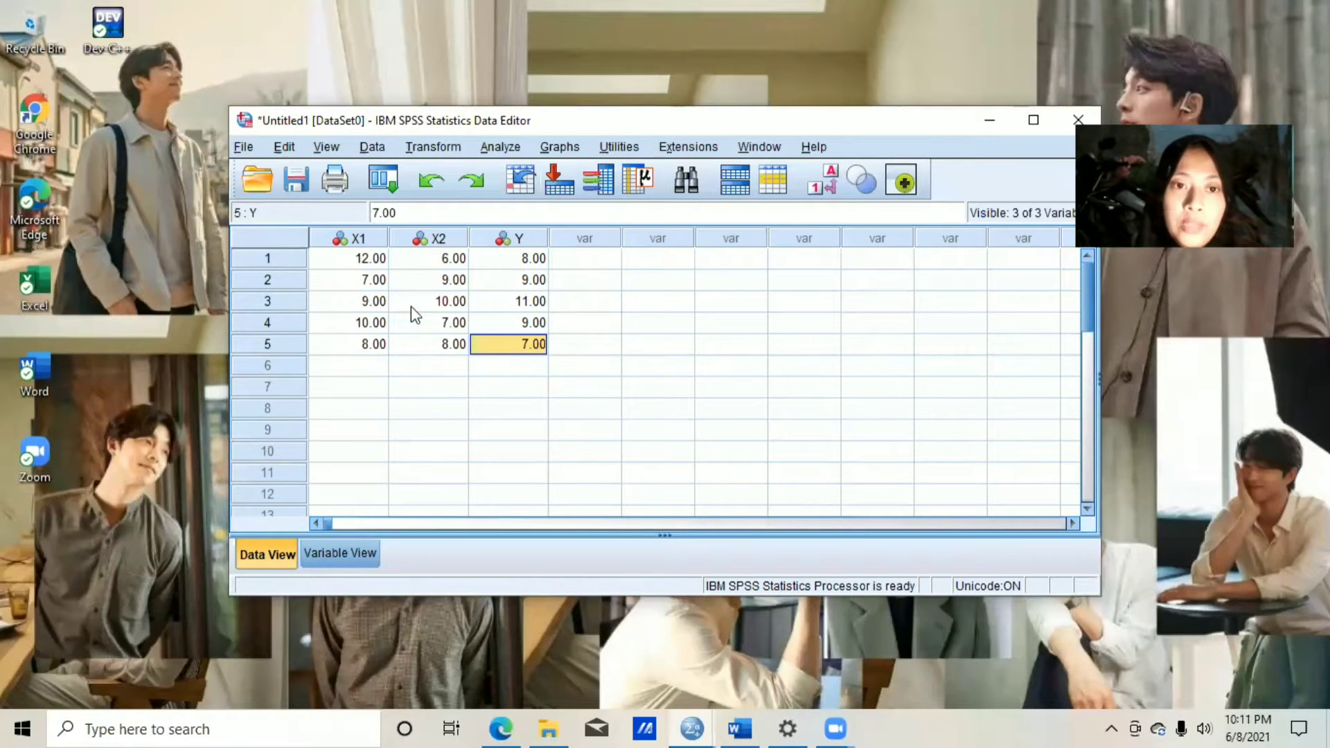
click(355, 243)
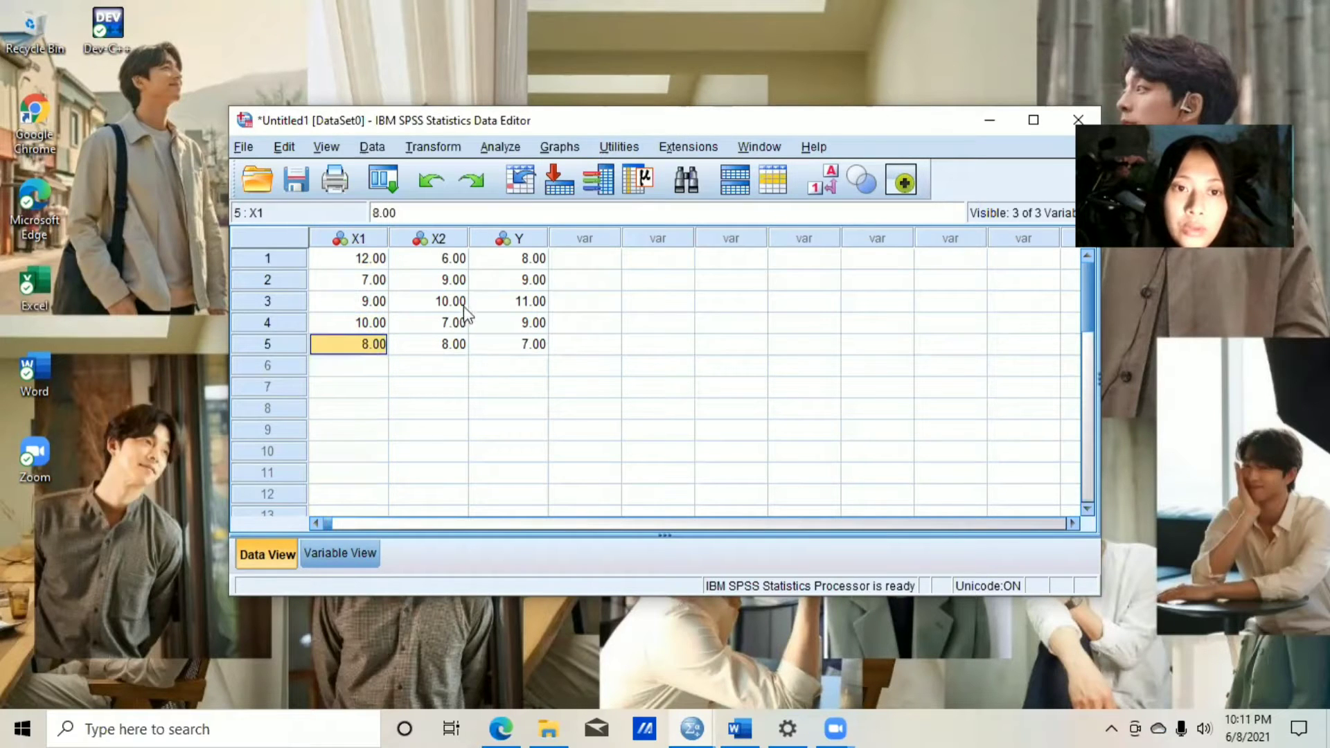
click(439, 242)
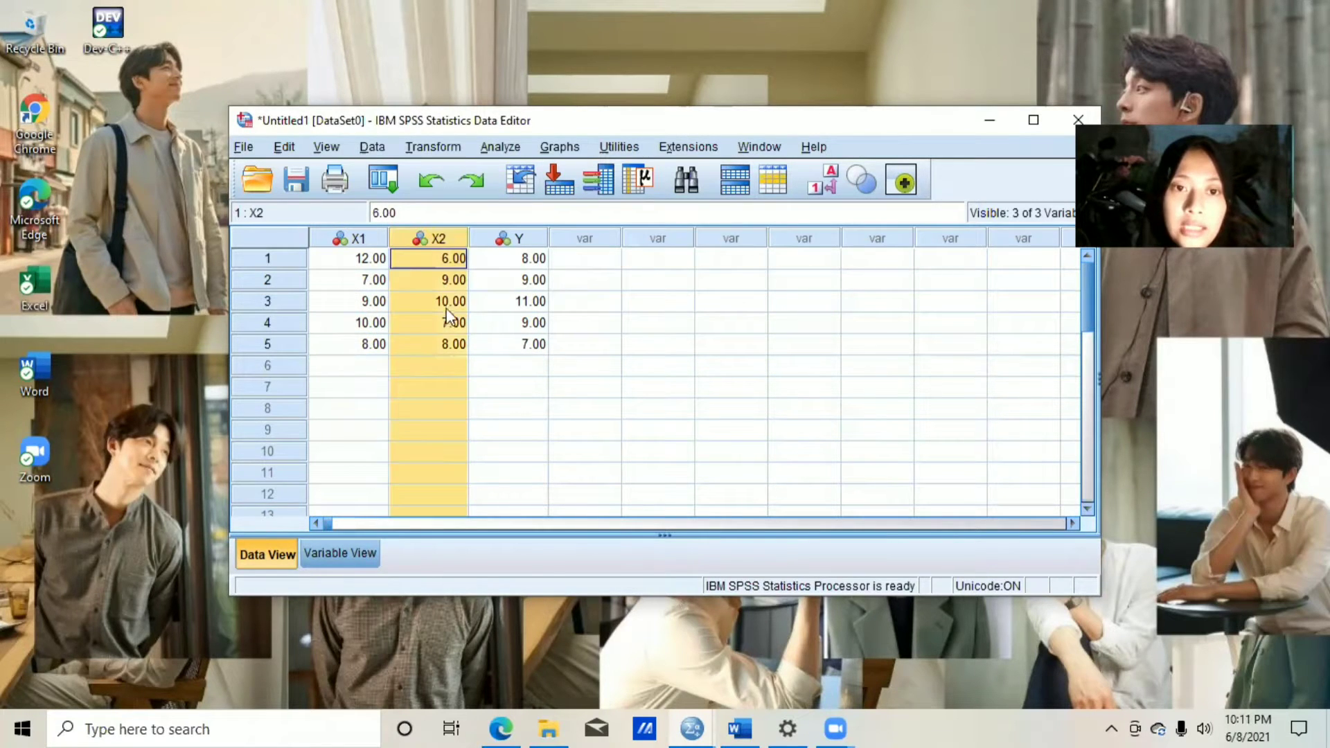
click(450, 343)
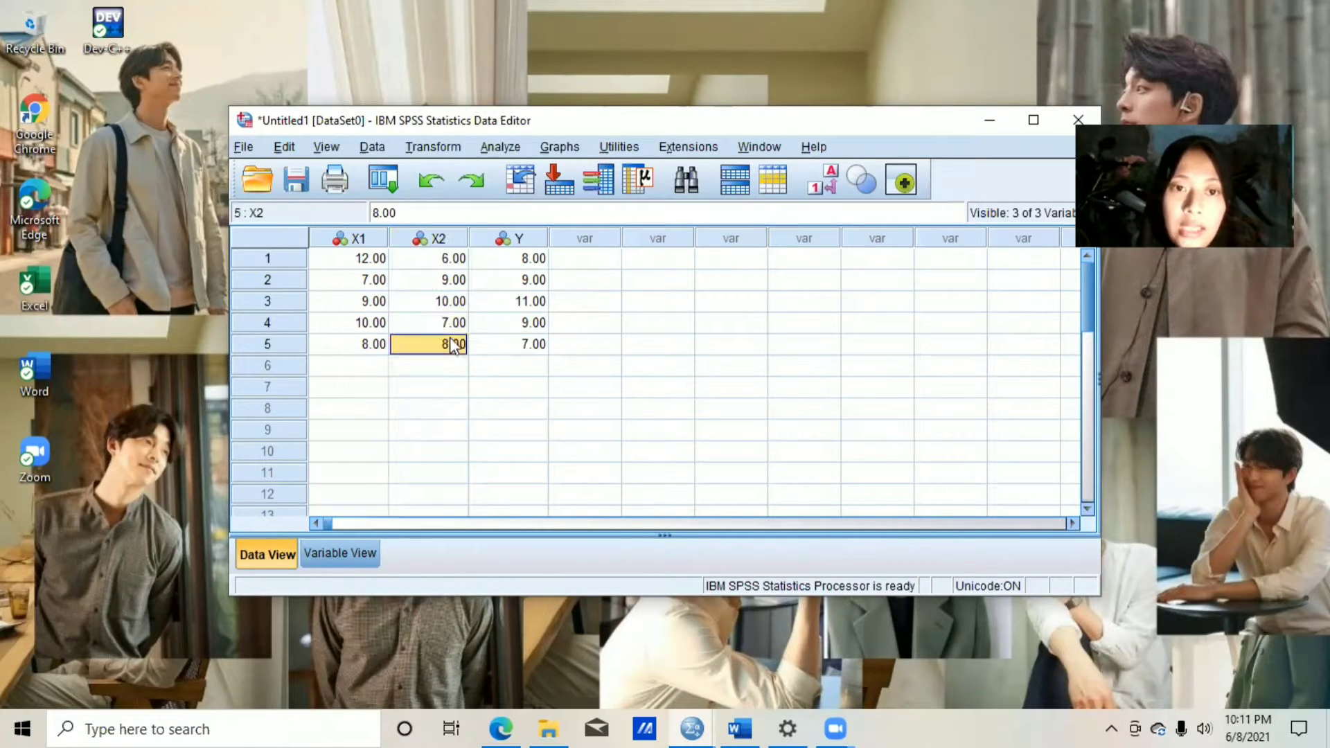
click(525, 266)
click(535, 349)
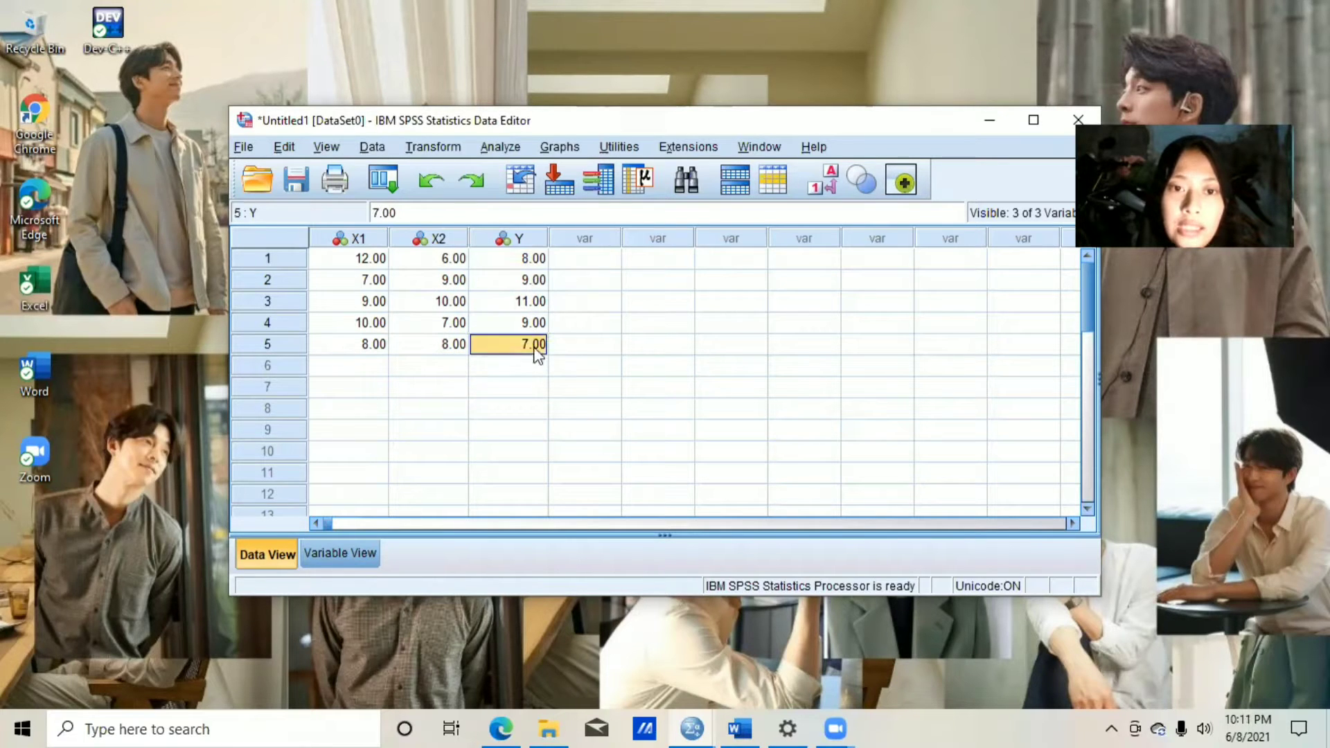
Run a linear regression with Konsumsim pertahun [Y] as dependent, X1 and X2 as independents, and the Enter method.
click(496, 147)
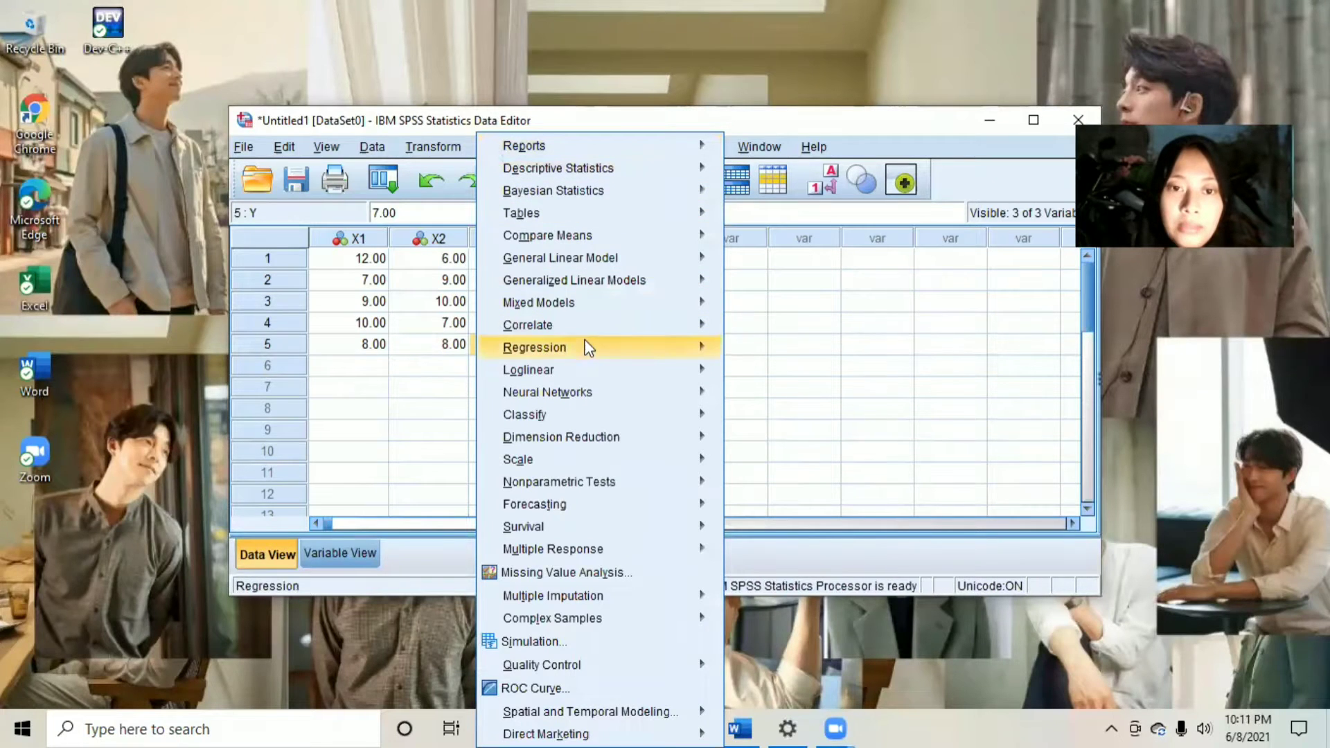
mouse_move(589, 353)
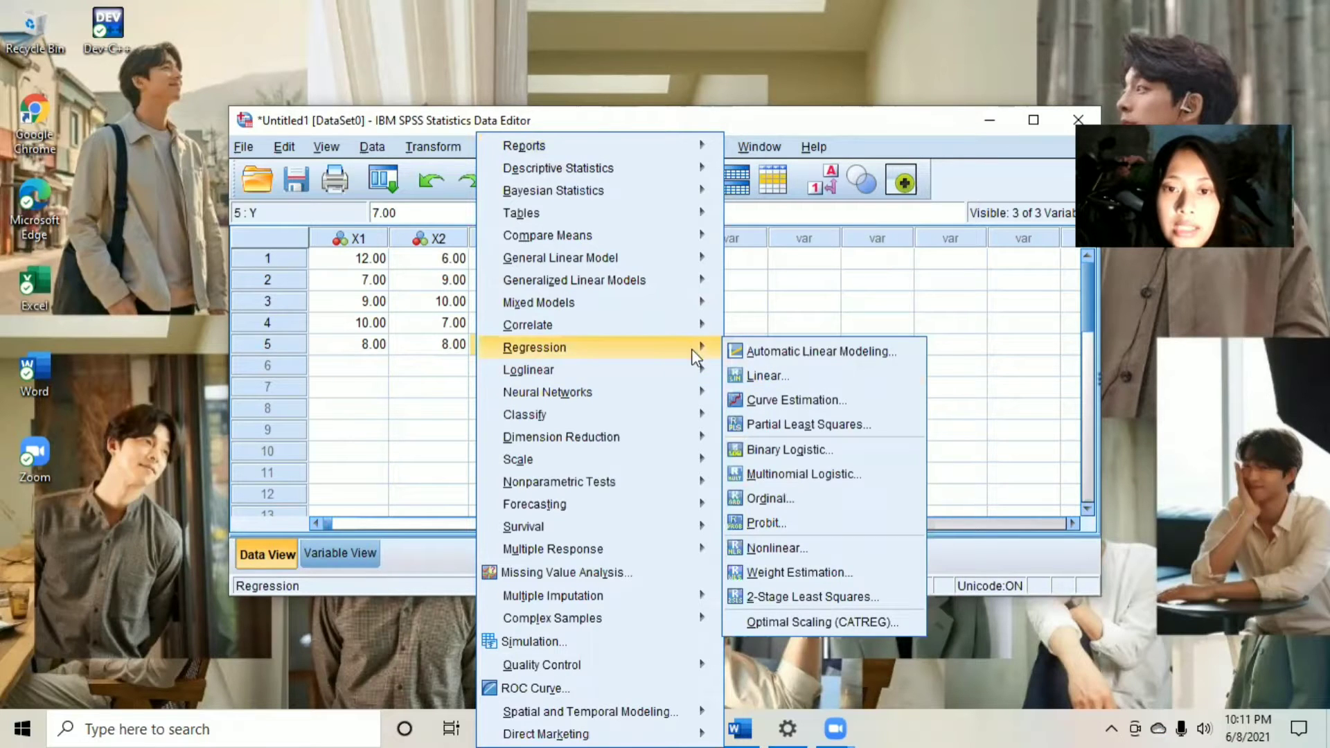
click(746, 369)
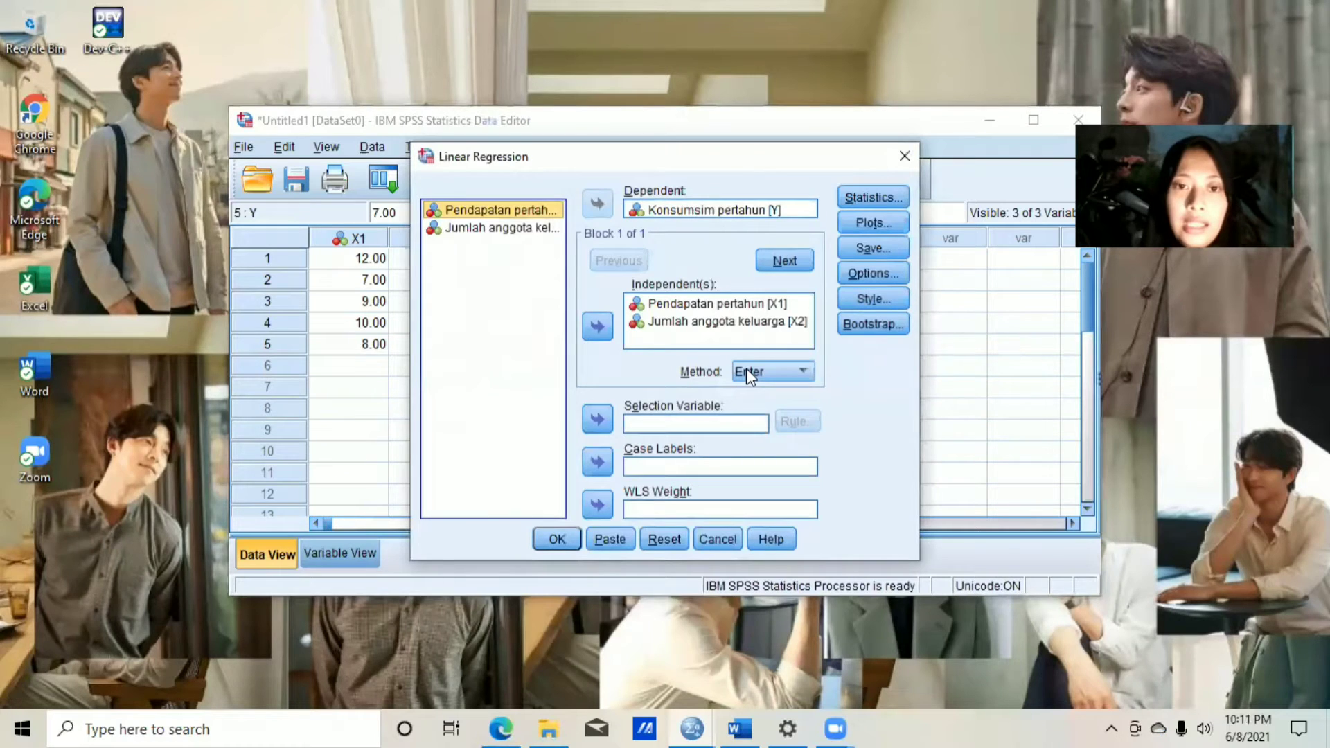
click(670, 310)
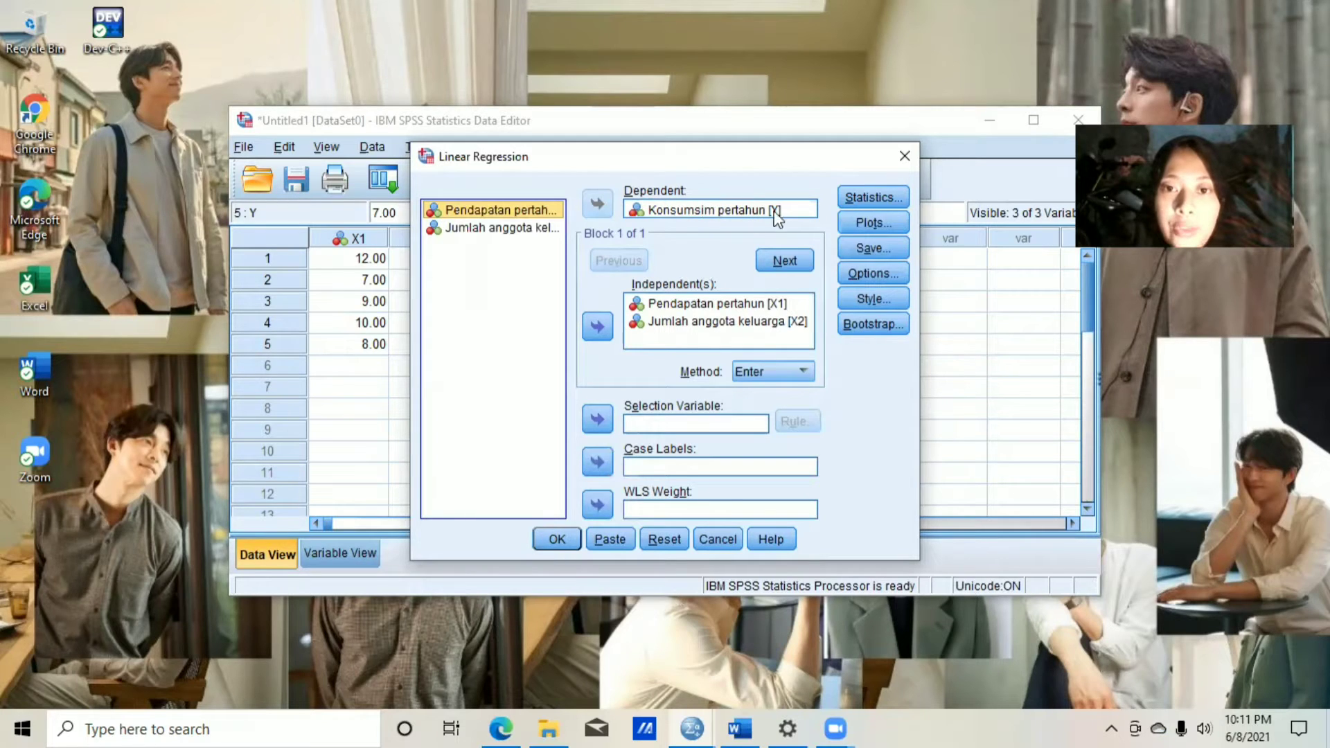
click(557, 539)
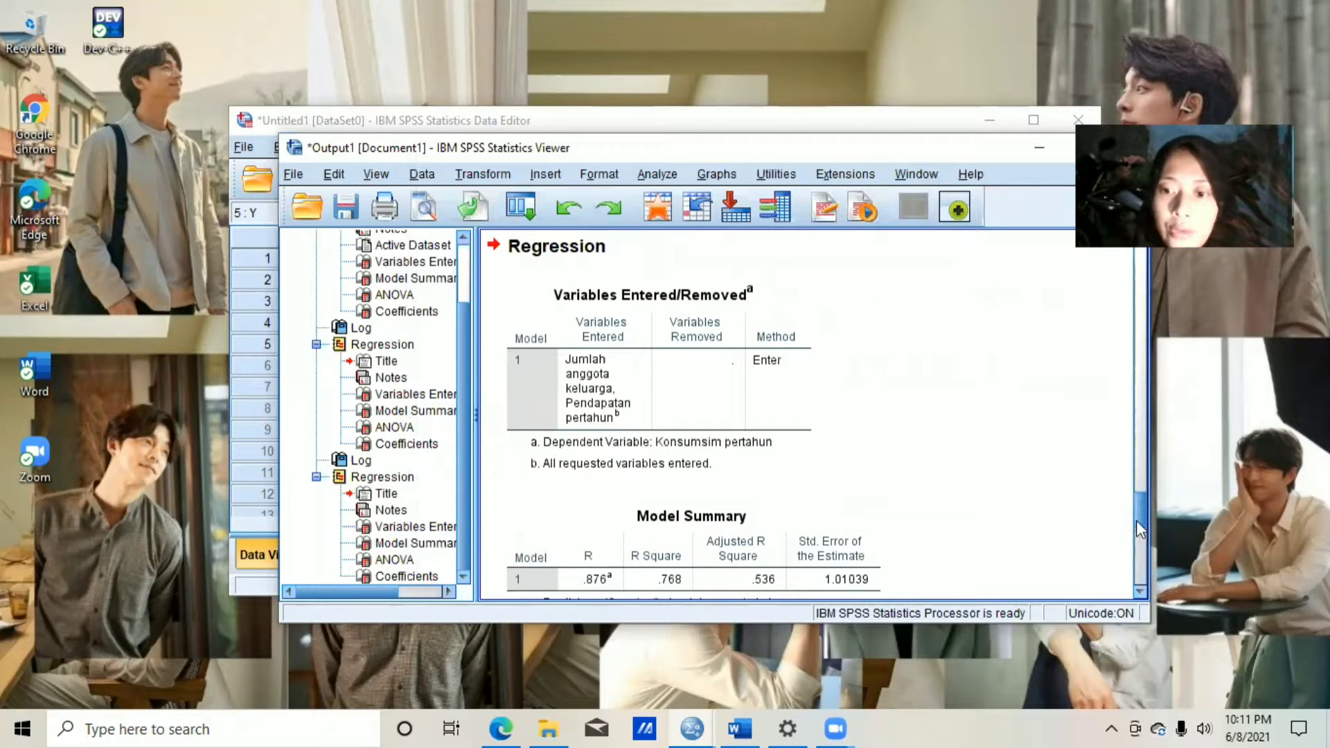
drag(1137, 522, 1144, 591)
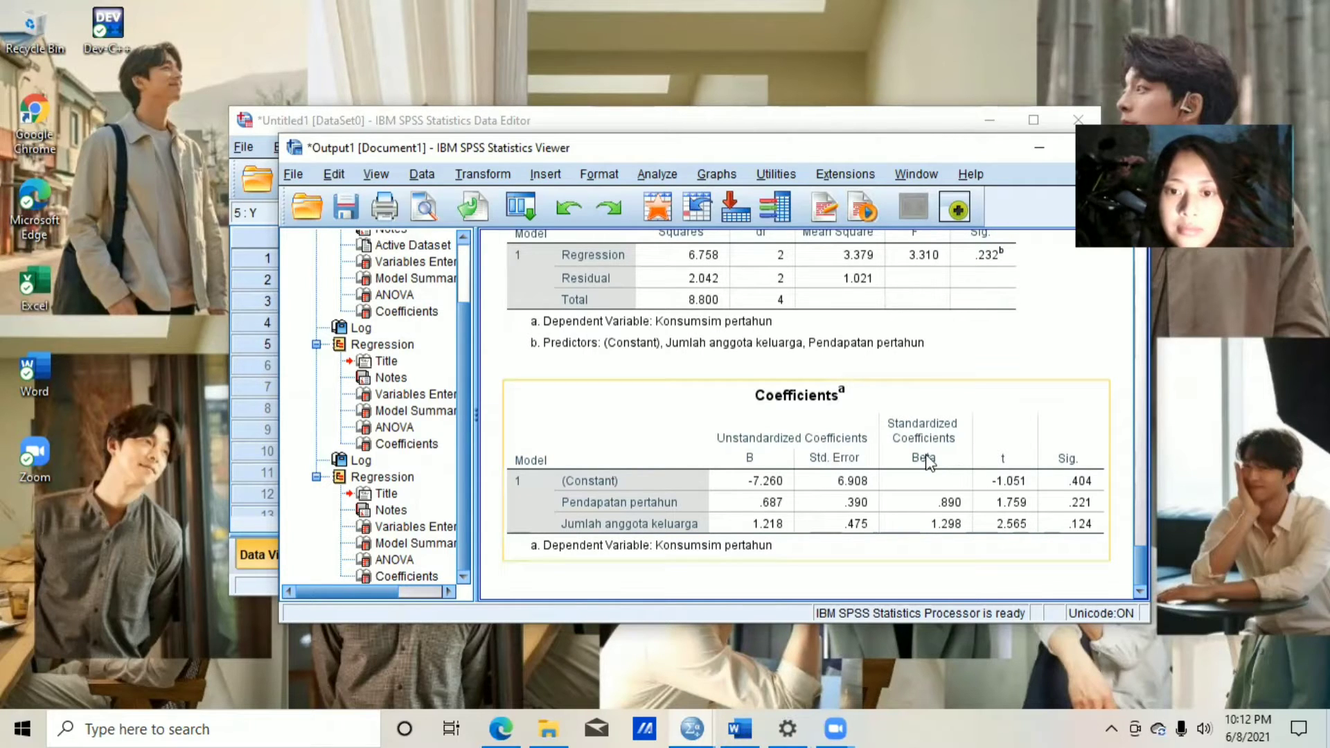
Switch to the Word document 12 STATISTIK and place the insertion point in the blank area below the Uji Hipotesis paragraph.
click(747, 727)
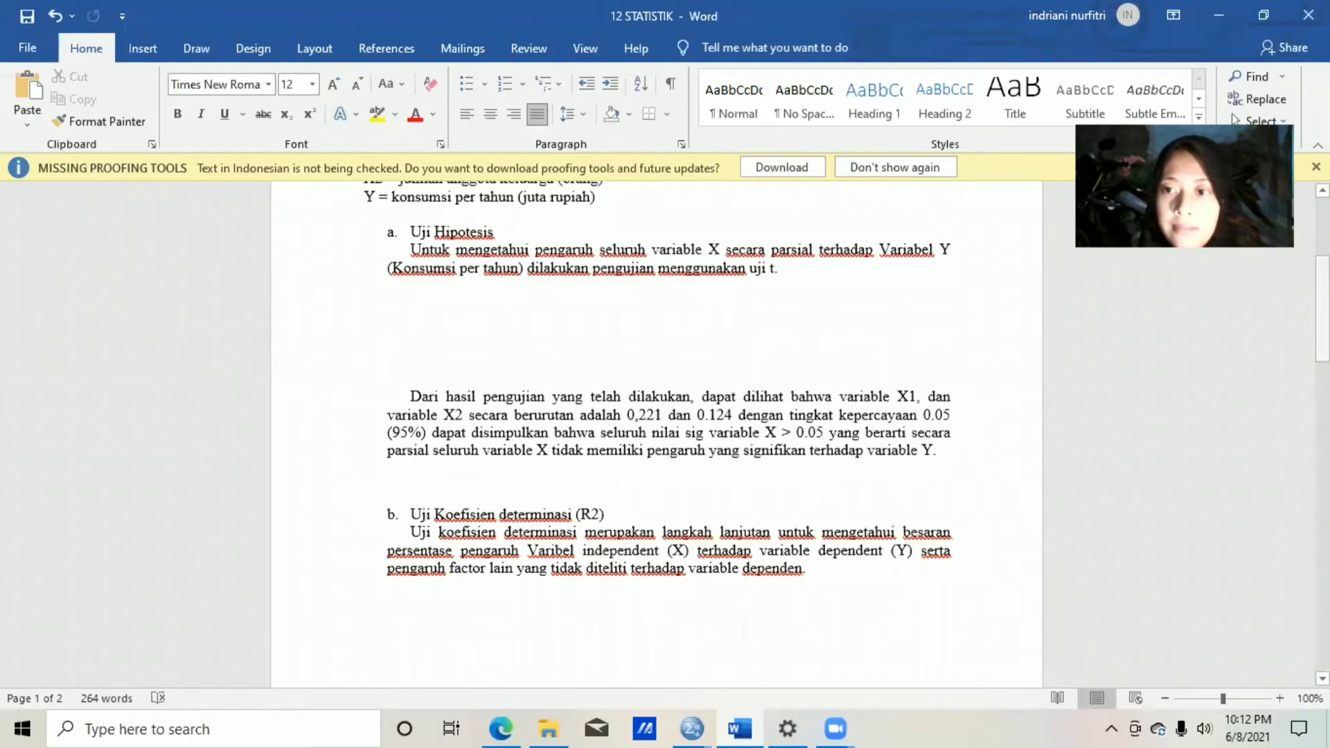
mouse_move(1323, 315)
mouse_down()
mouse_move(1322, 257)
mouse_move(1322, 336)
mouse_move(1322, 318)
mouse_up()
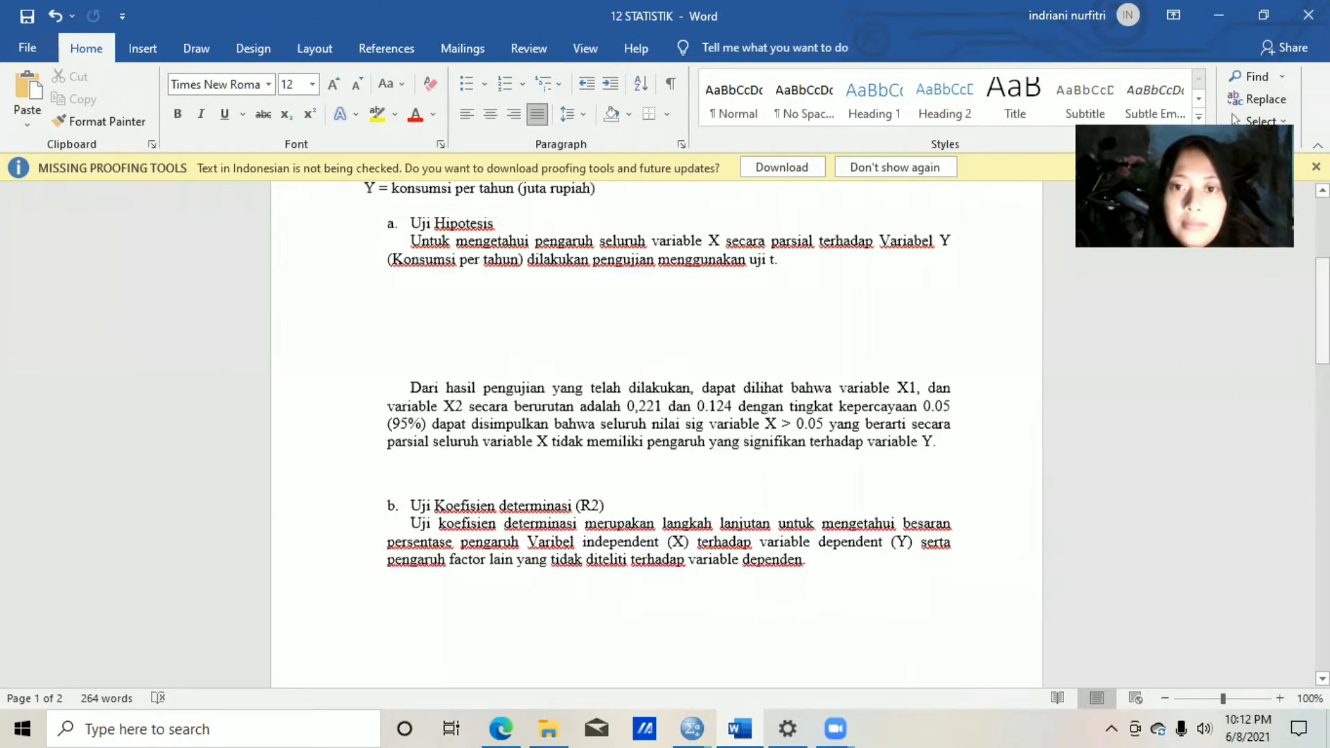
click(396, 315)
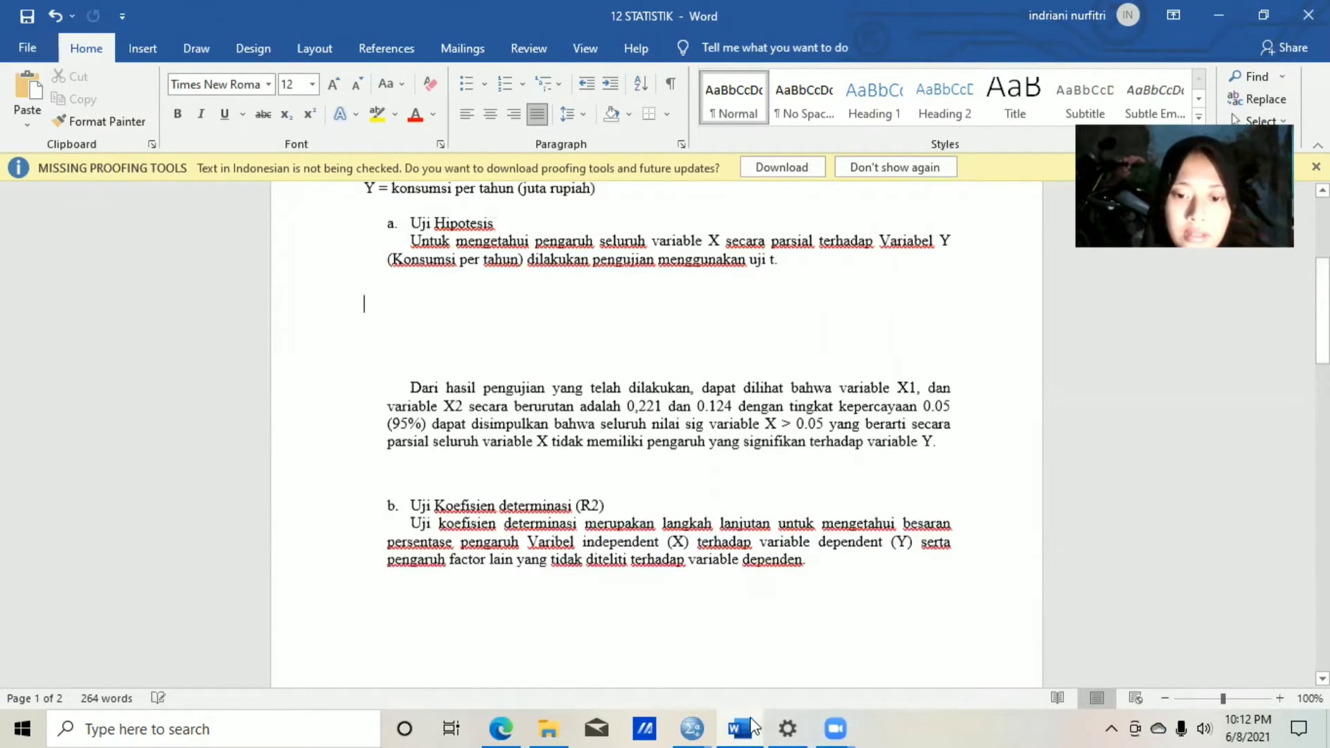
Switch back to the SPSS output and copy the Coefficients table of the latest regression.
mouse_move(689, 727)
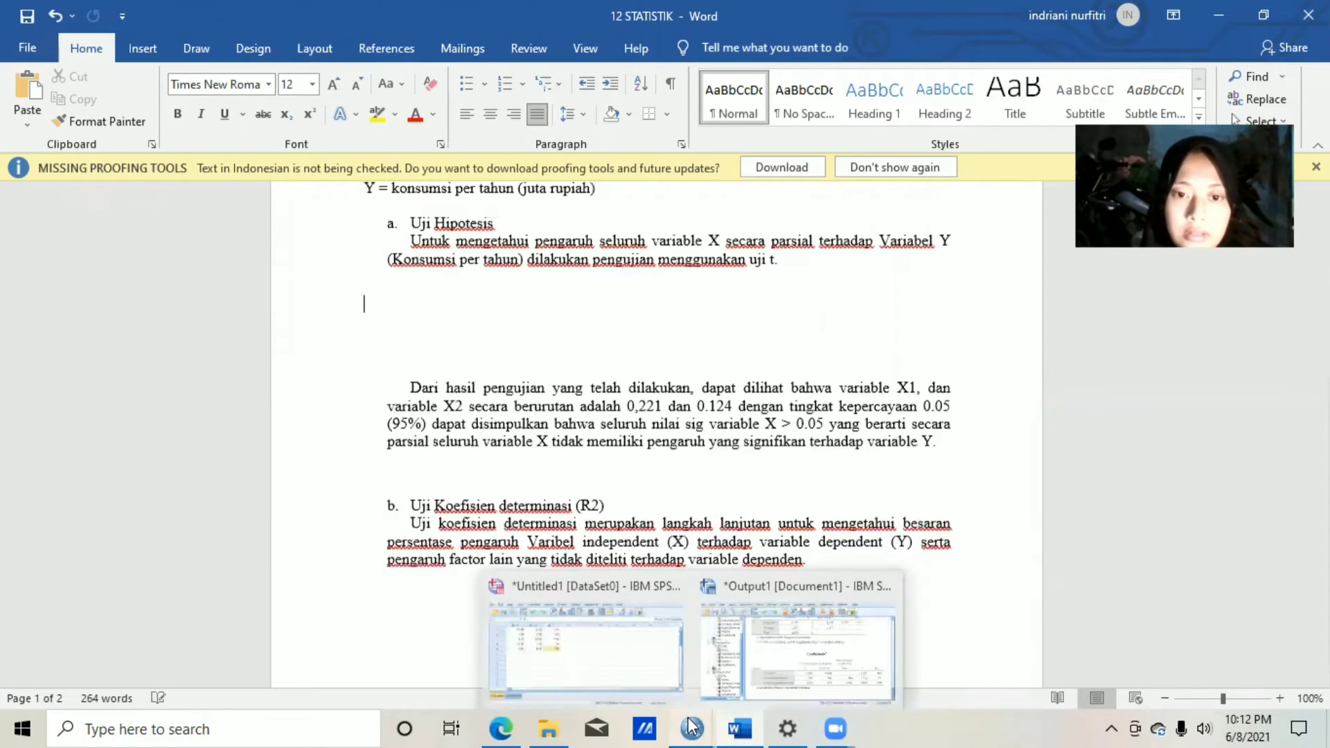
click(759, 657)
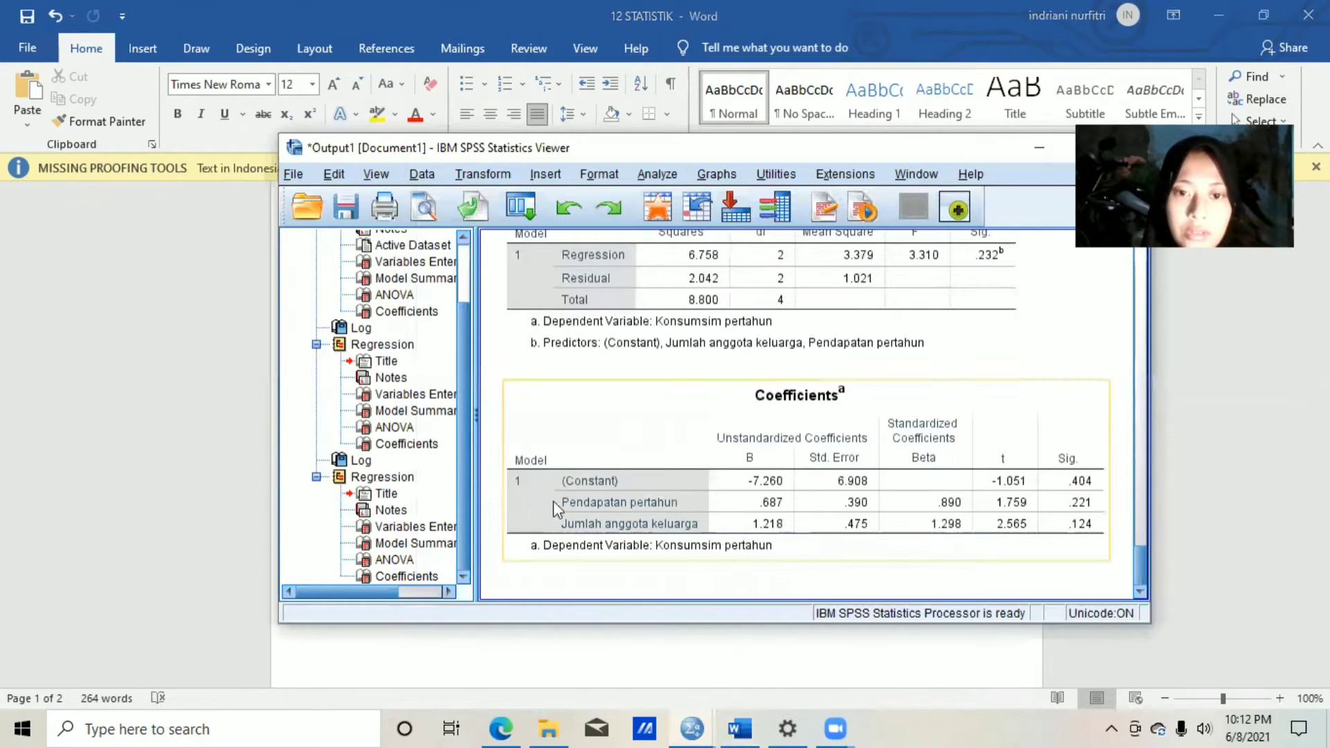
click(590, 412)
right_click(590, 413)
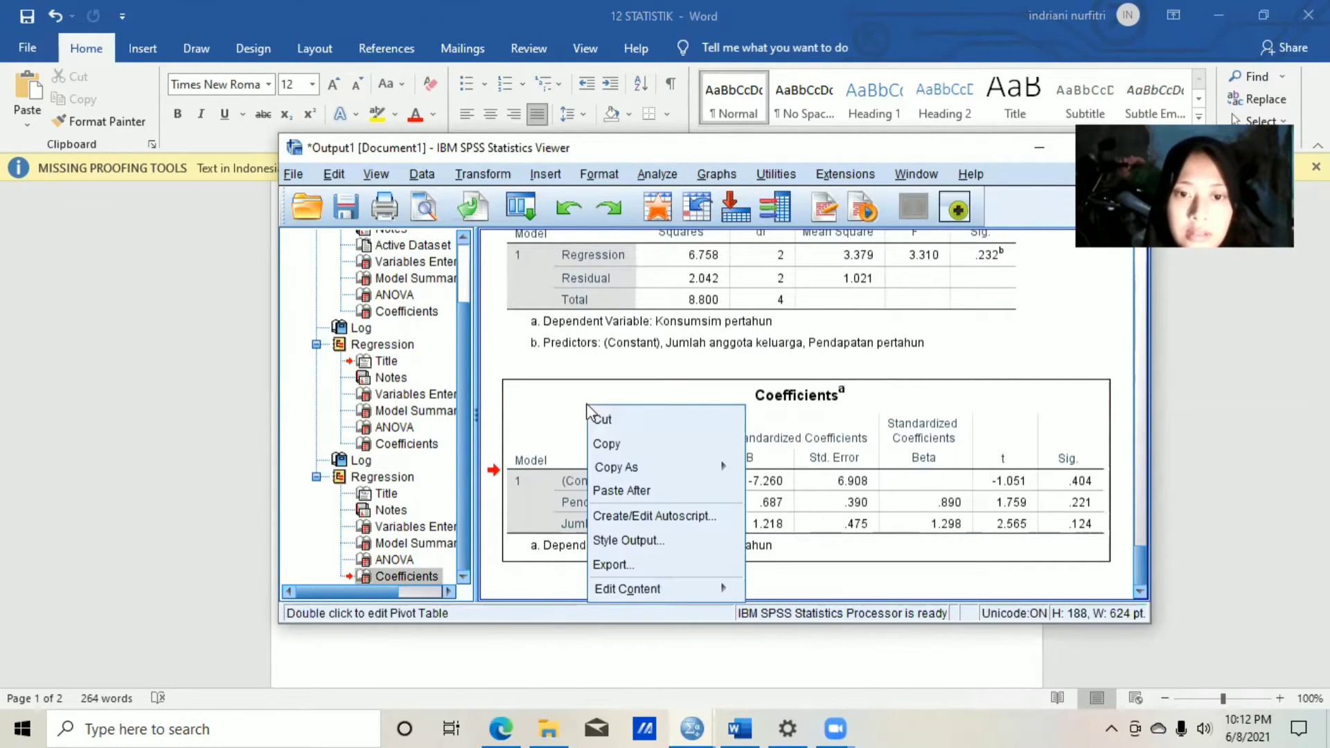
click(607, 445)
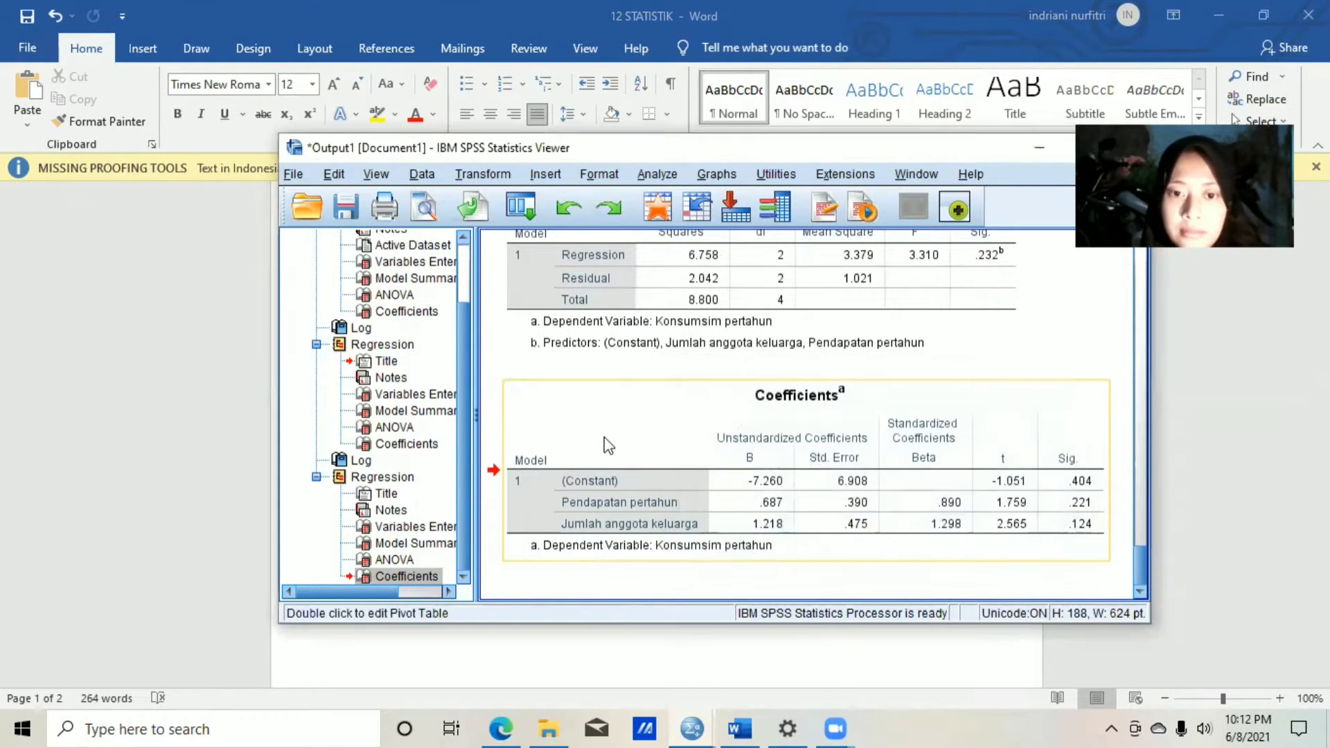
Paste the Coefficients table below the Uji Hipotesis paragraph in the Word document, keeping source formatting.
click(738, 727)
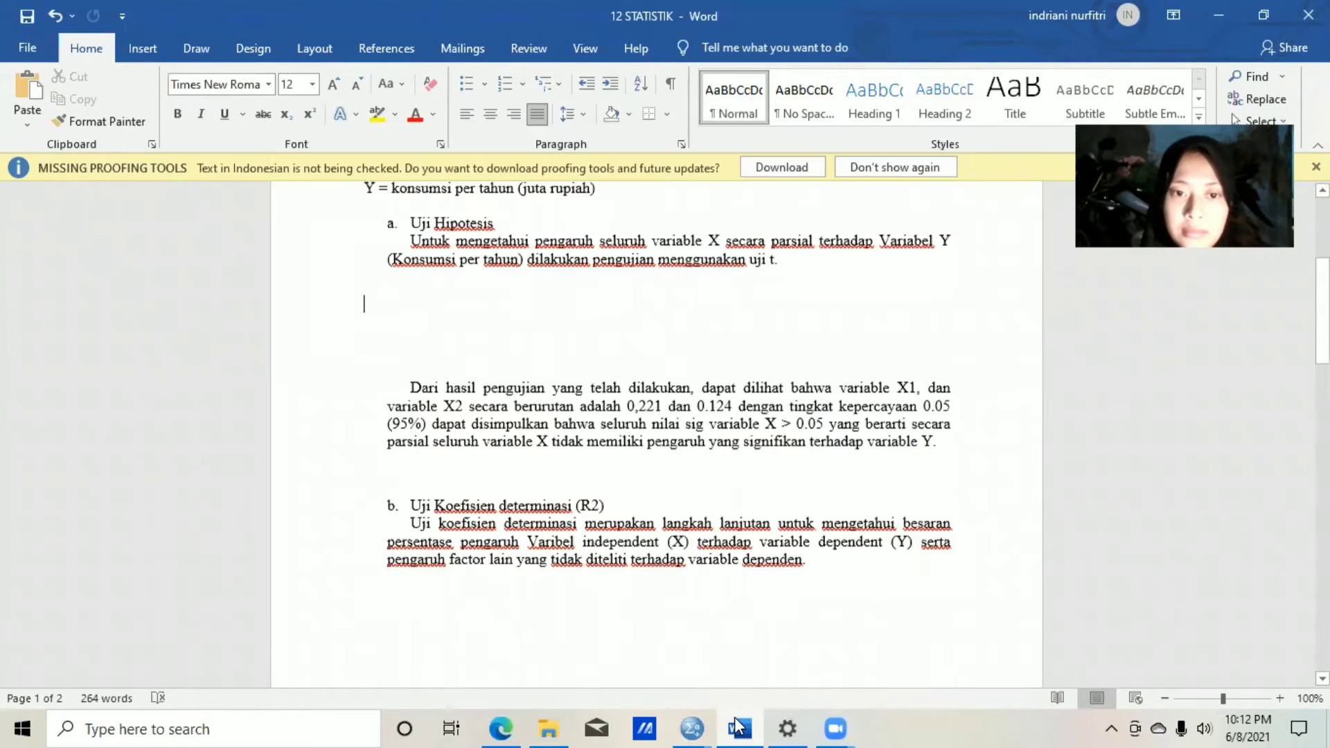
right_click(365, 304)
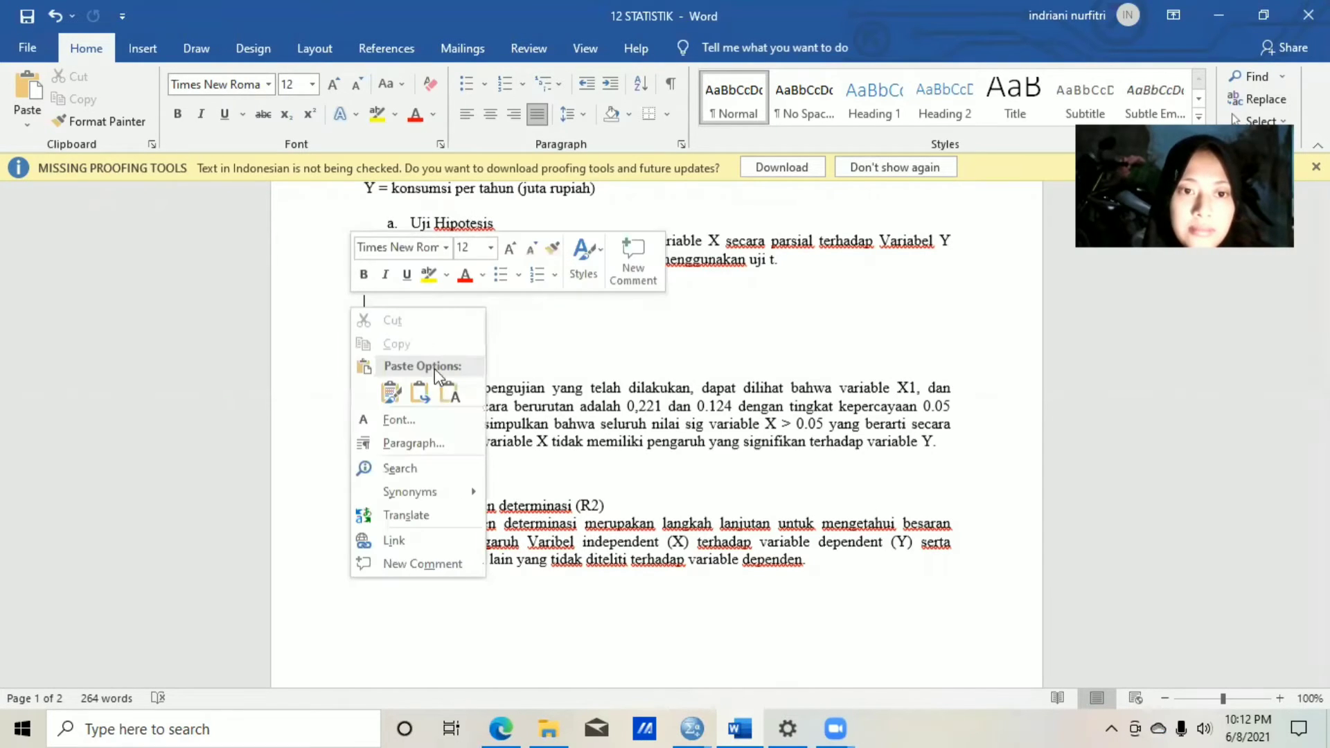
click(391, 392)
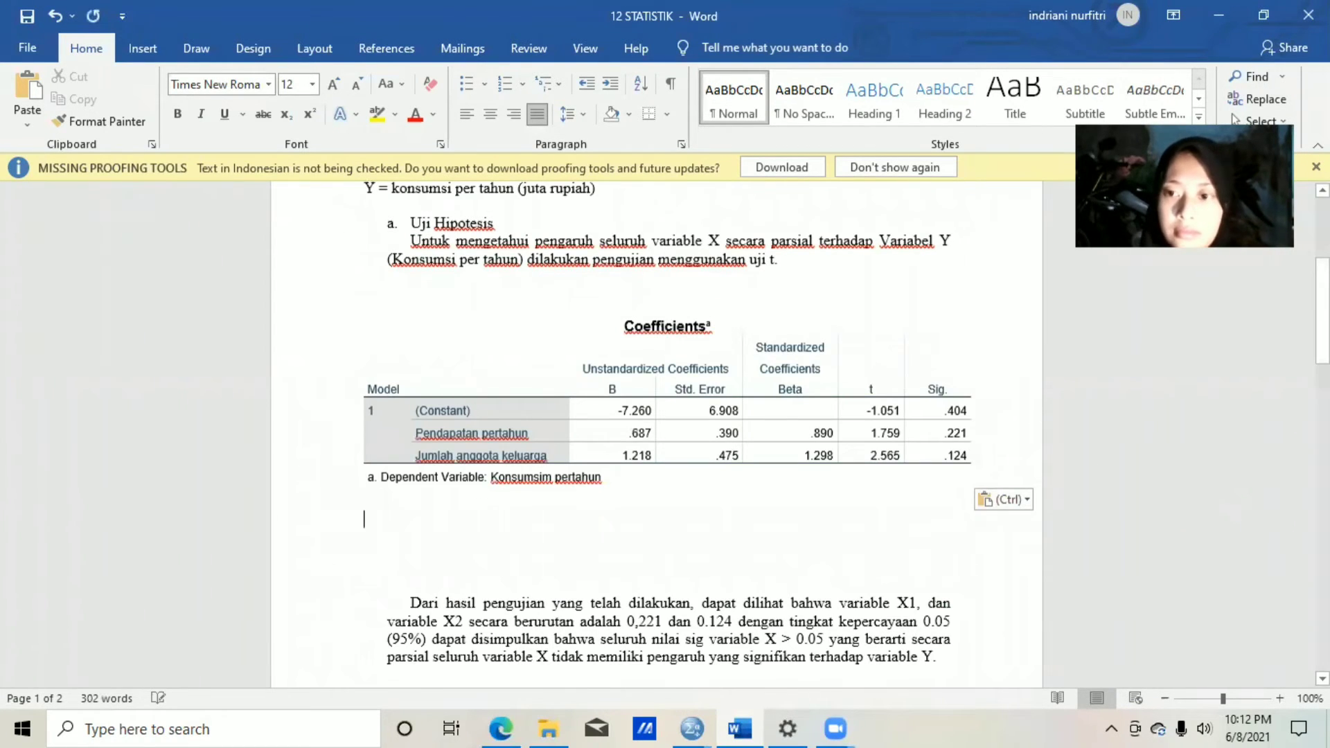
Review the report down to the Uji Koefisien determinasi (R2) section, and copy the latest regression's Model Summary table from the SPSS output.
mouse_move(1323, 340)
mouse_down()
mouse_move(1322, 320)
mouse_move(1322, 337)
mouse_up()
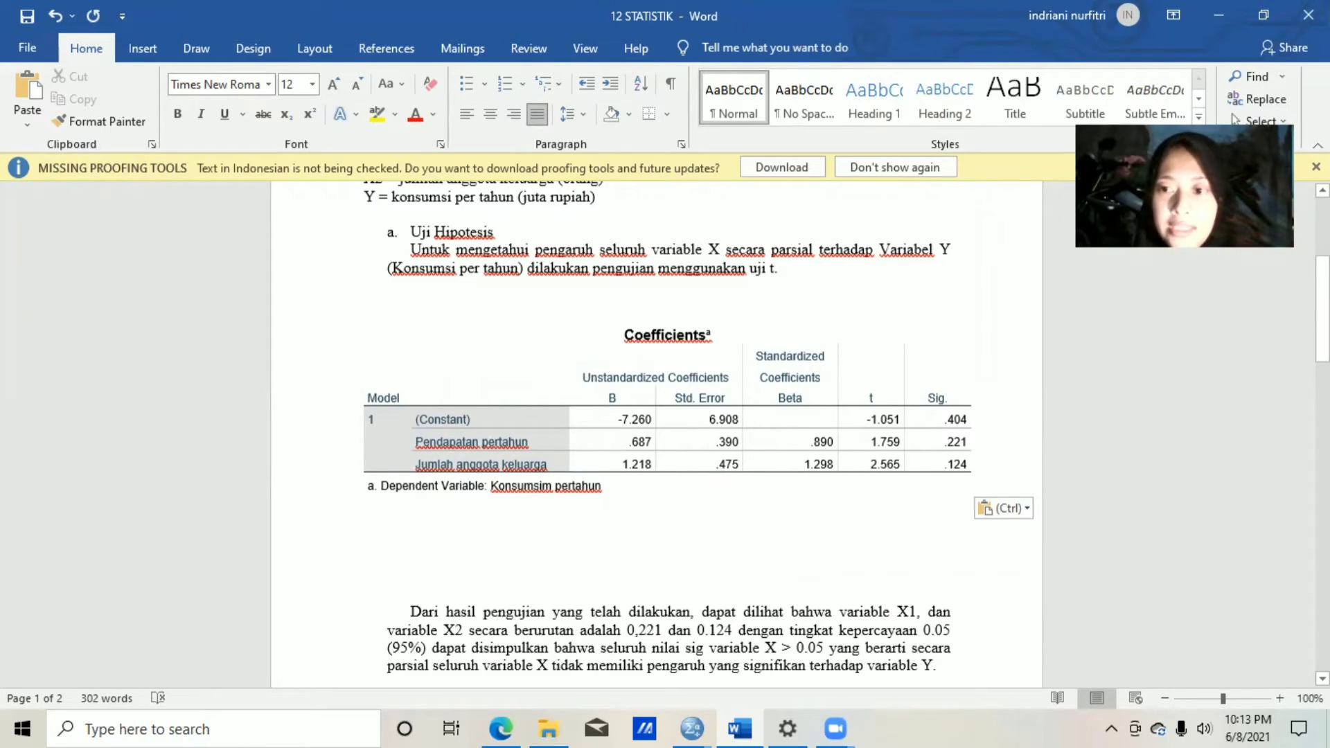
drag(1322, 308, 1322, 349)
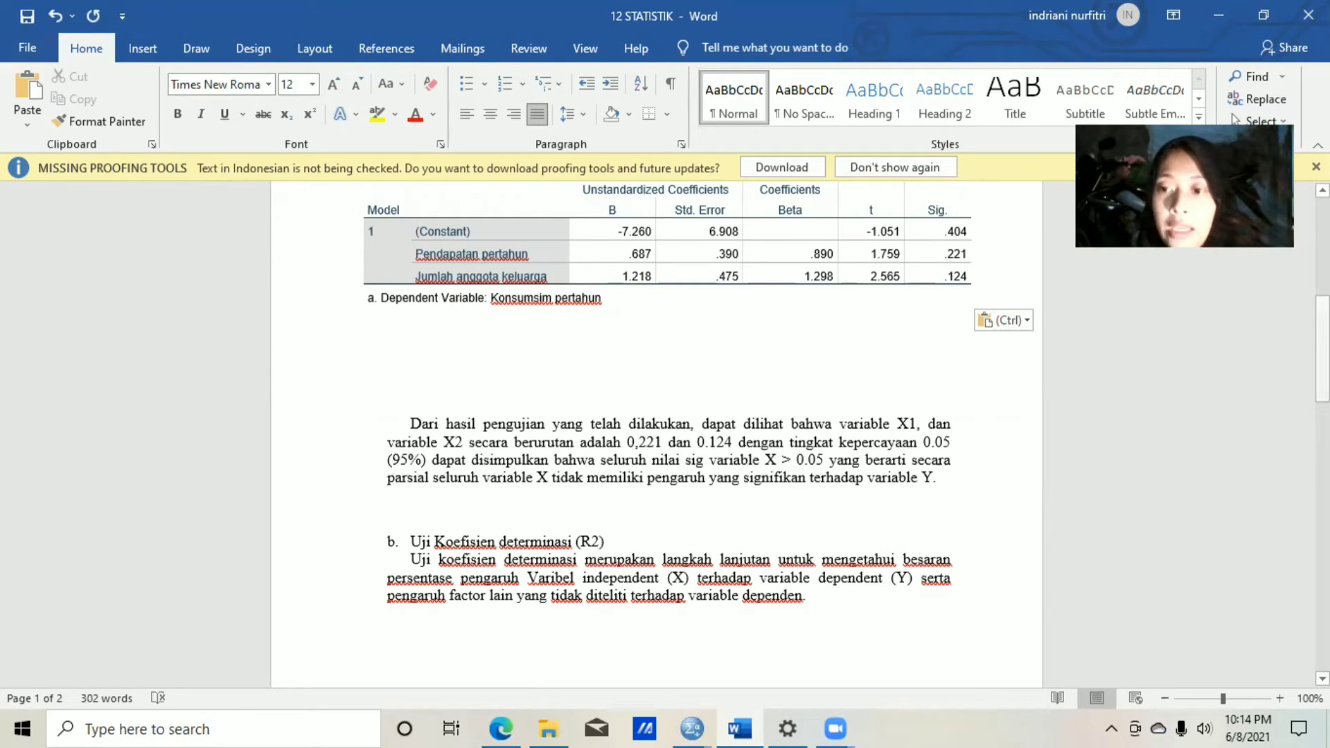
drag(1322, 348, 1322, 397)
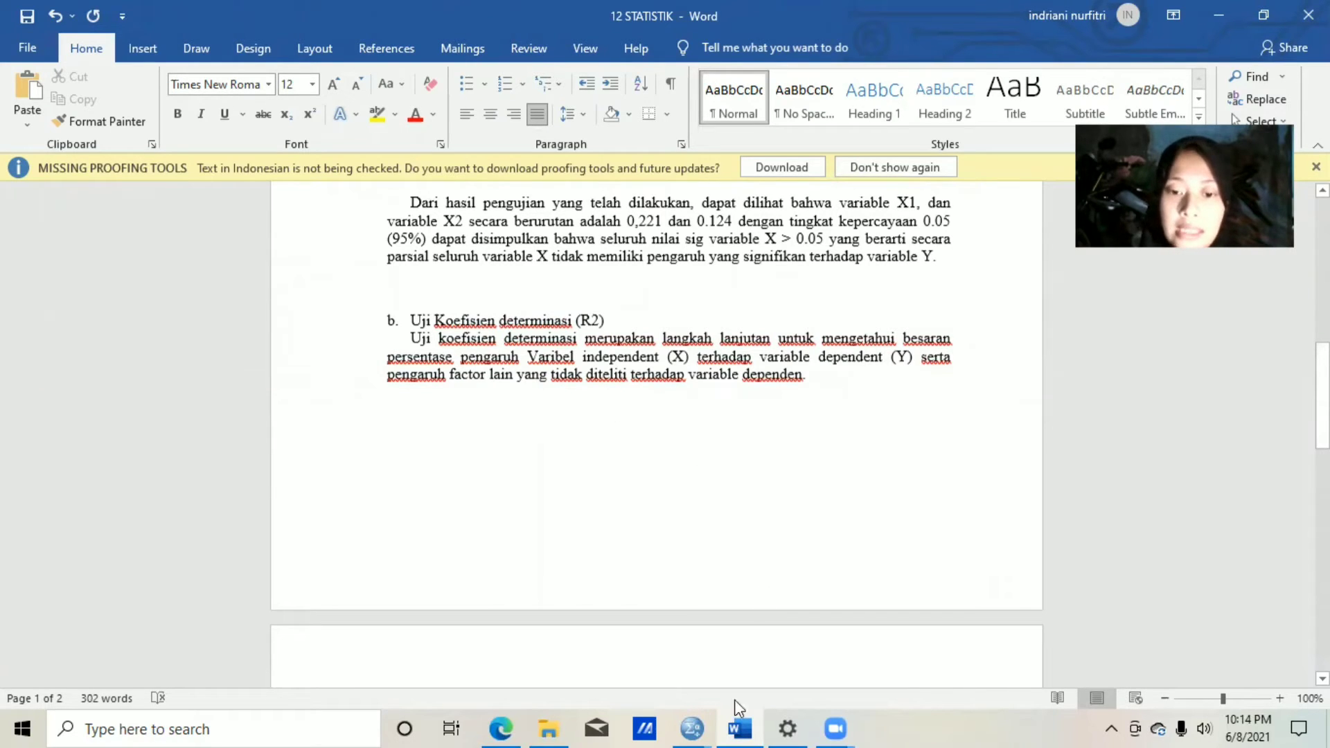
mouse_move(701, 727)
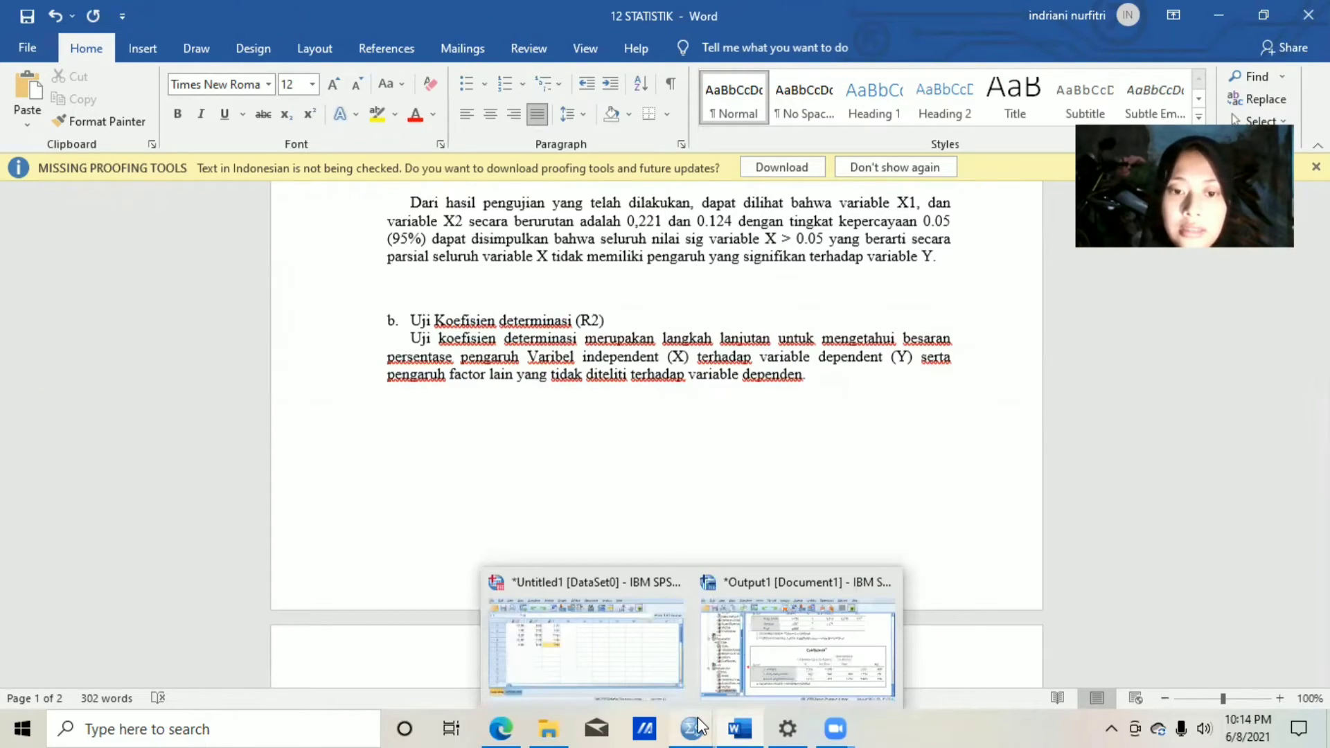
click(770, 672)
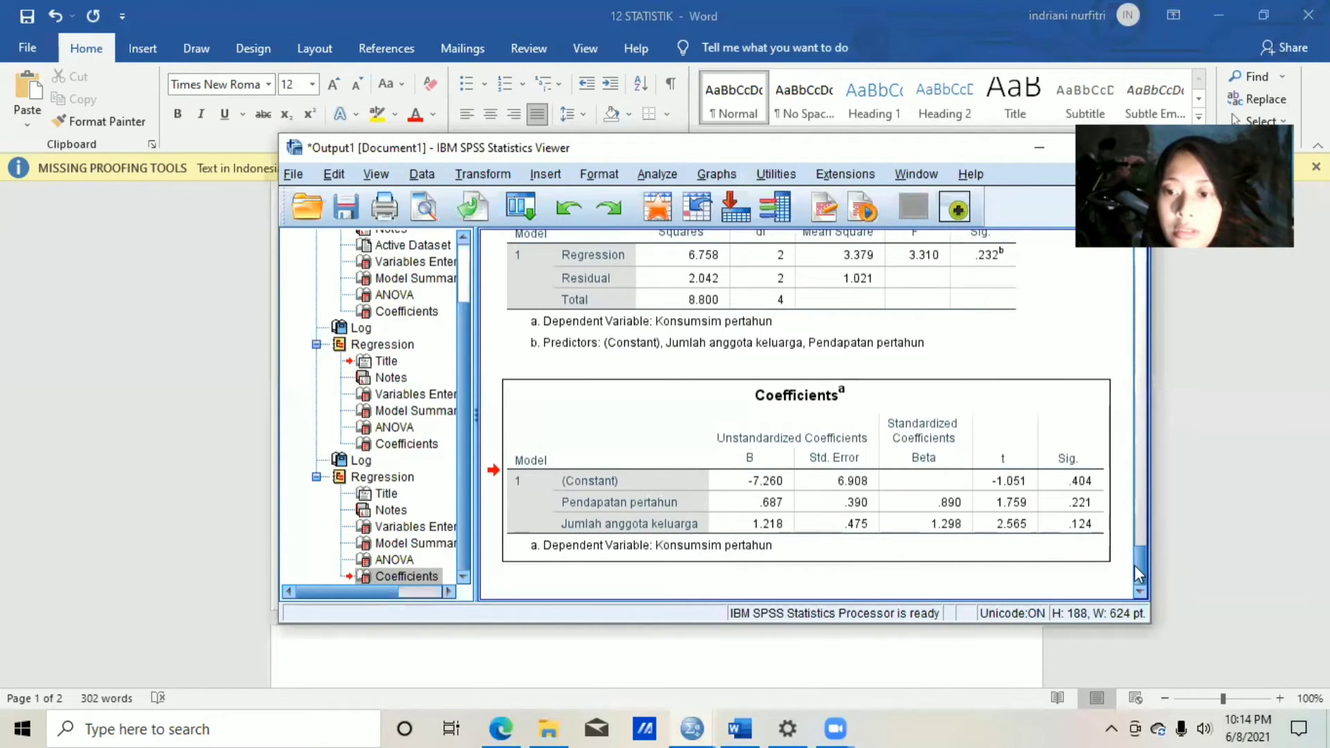
drag(1139, 574, 1134, 534)
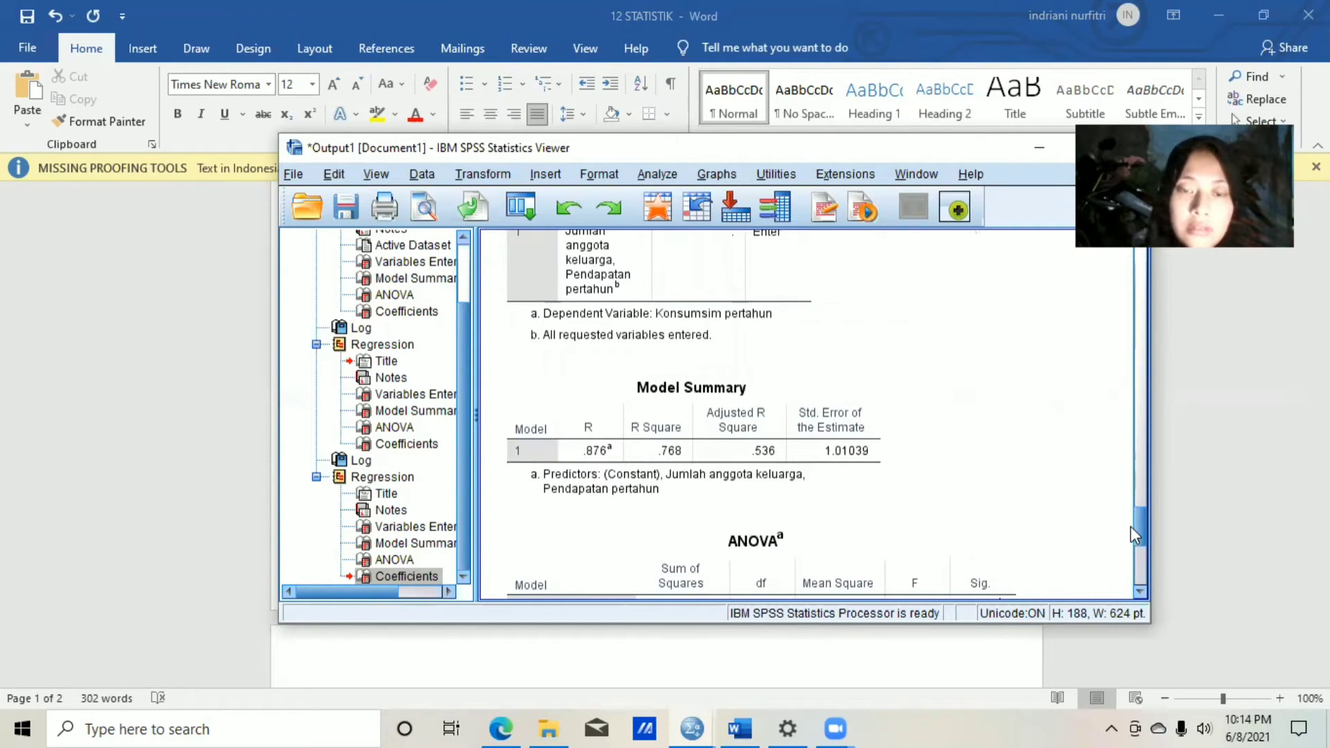
click(638, 382)
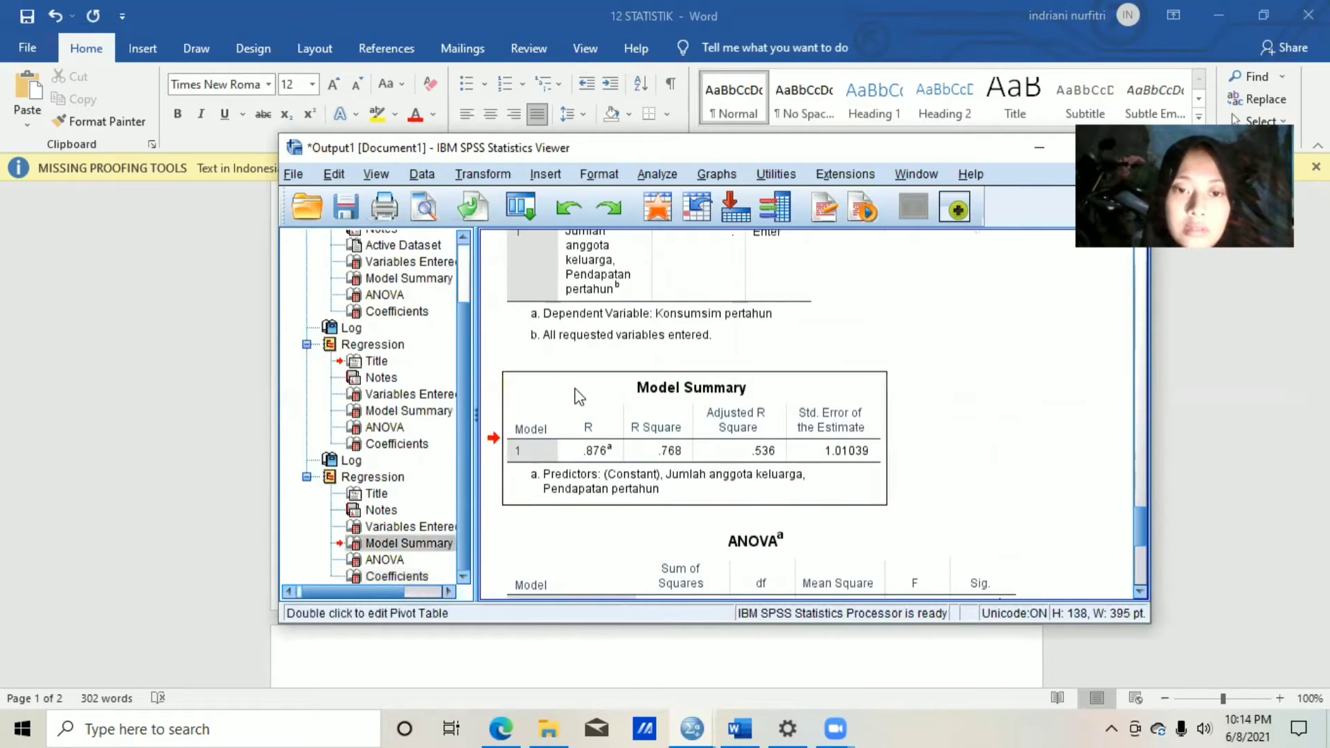
right_click(579, 396)
click(589, 425)
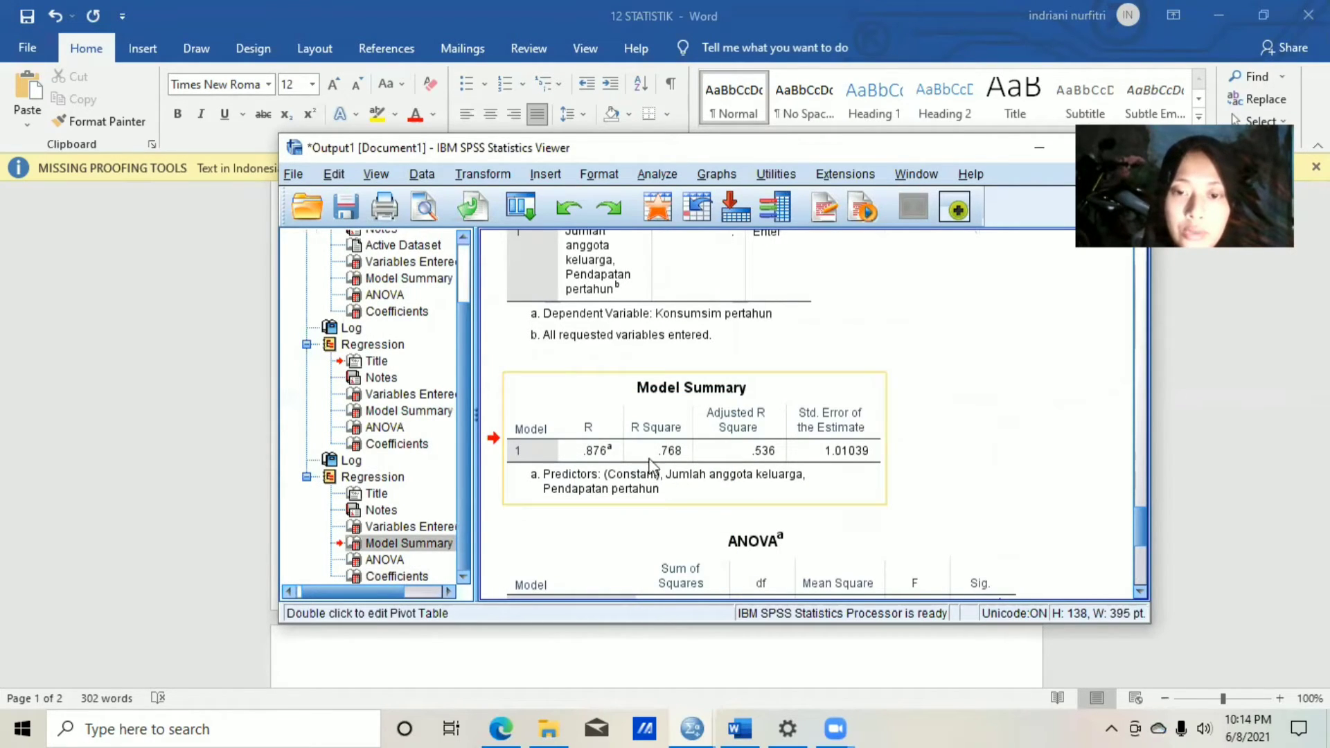
Paste the Model Summary table below the Uji Koefisien determinasi (R2) paragraph in the Word document, keeping source formatting.
click(742, 725)
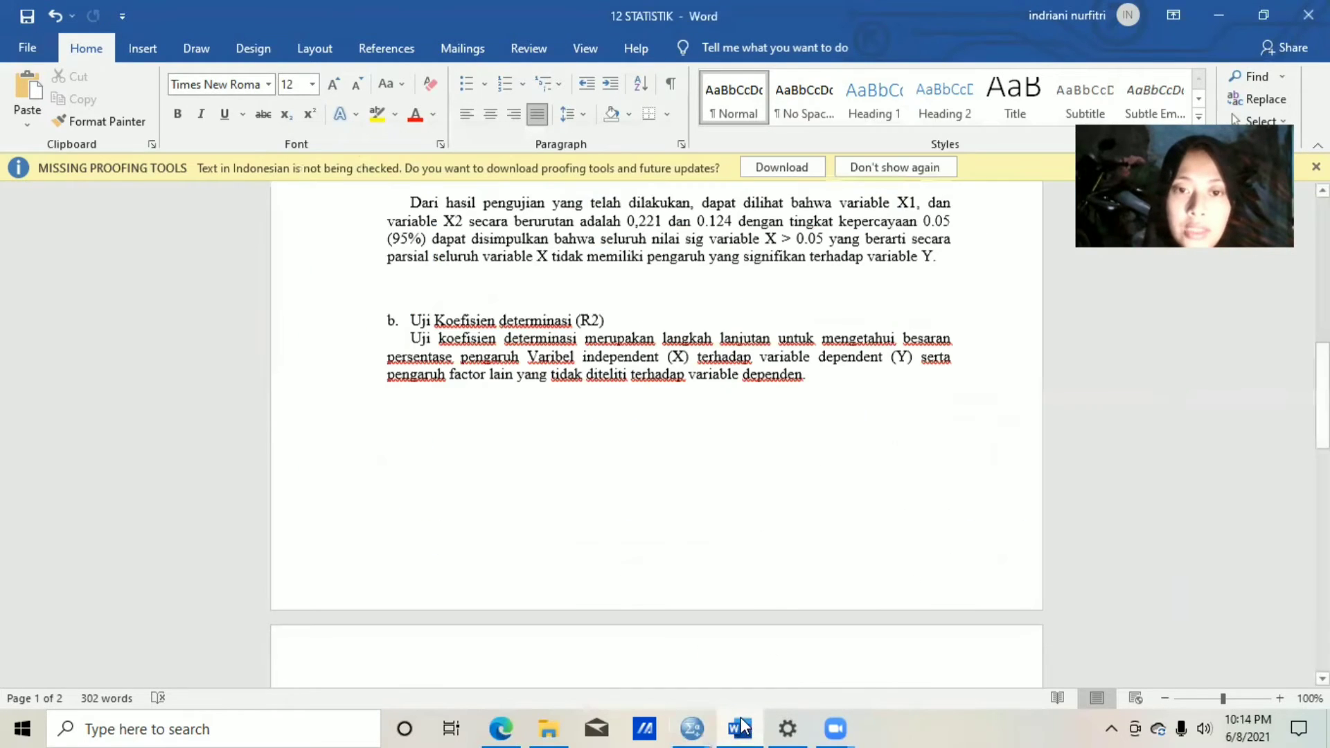
right_click(422, 414)
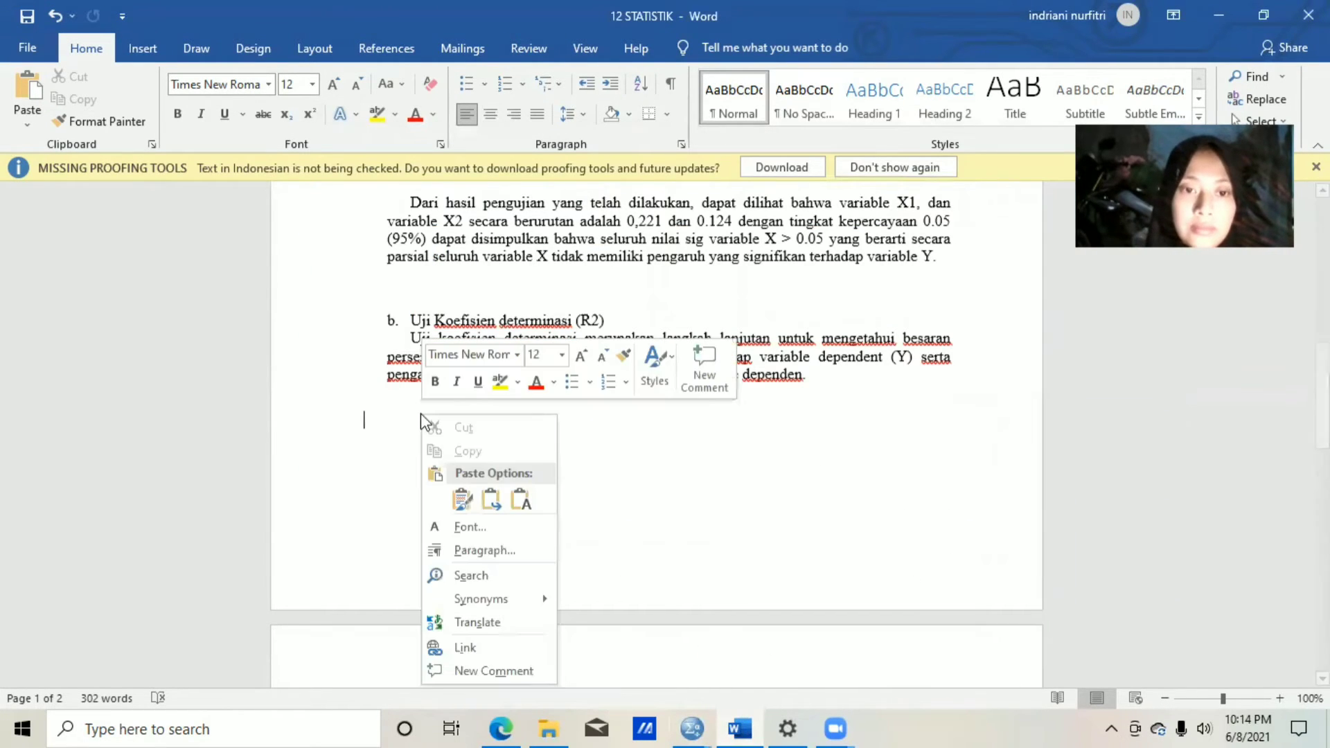
click(462, 501)
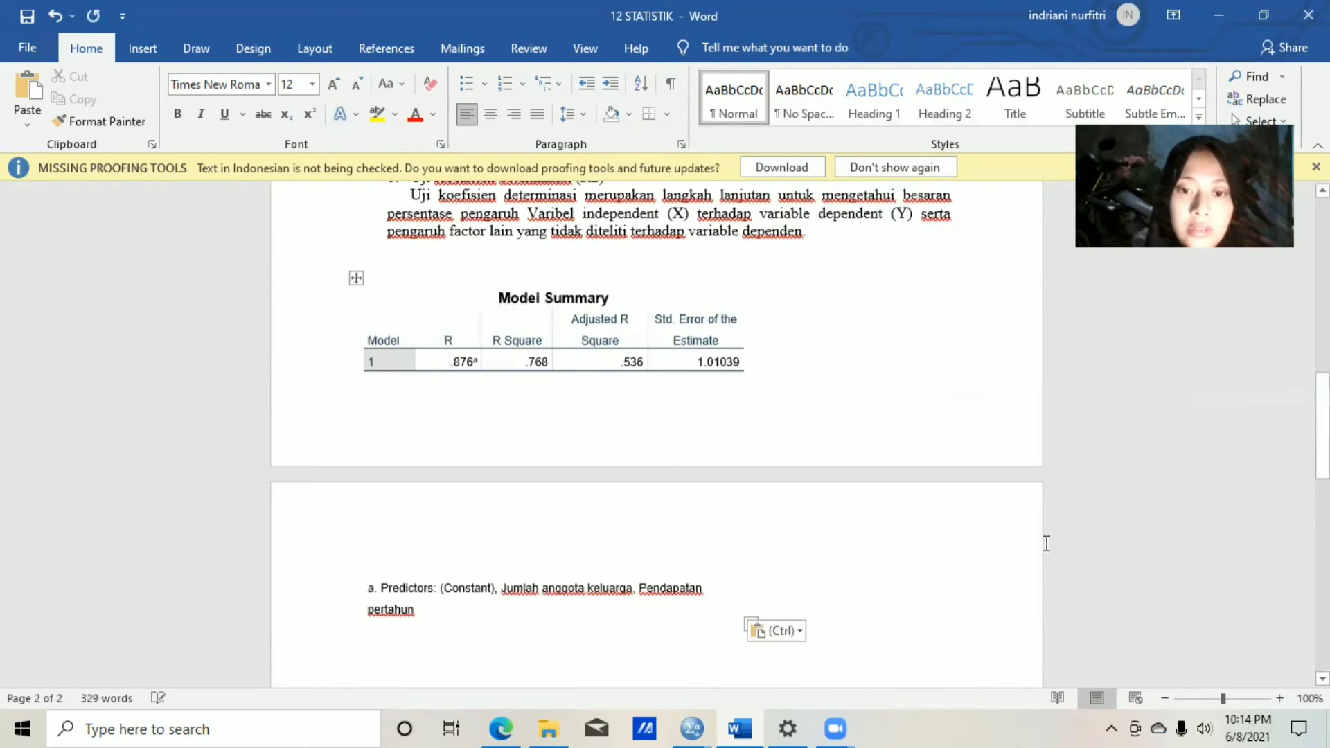
Remove surplus blank lines above the "Dari hasil pengujian" paragraph to bring the Model Summary table together on one page.
drag(1323, 426, 1322, 376)
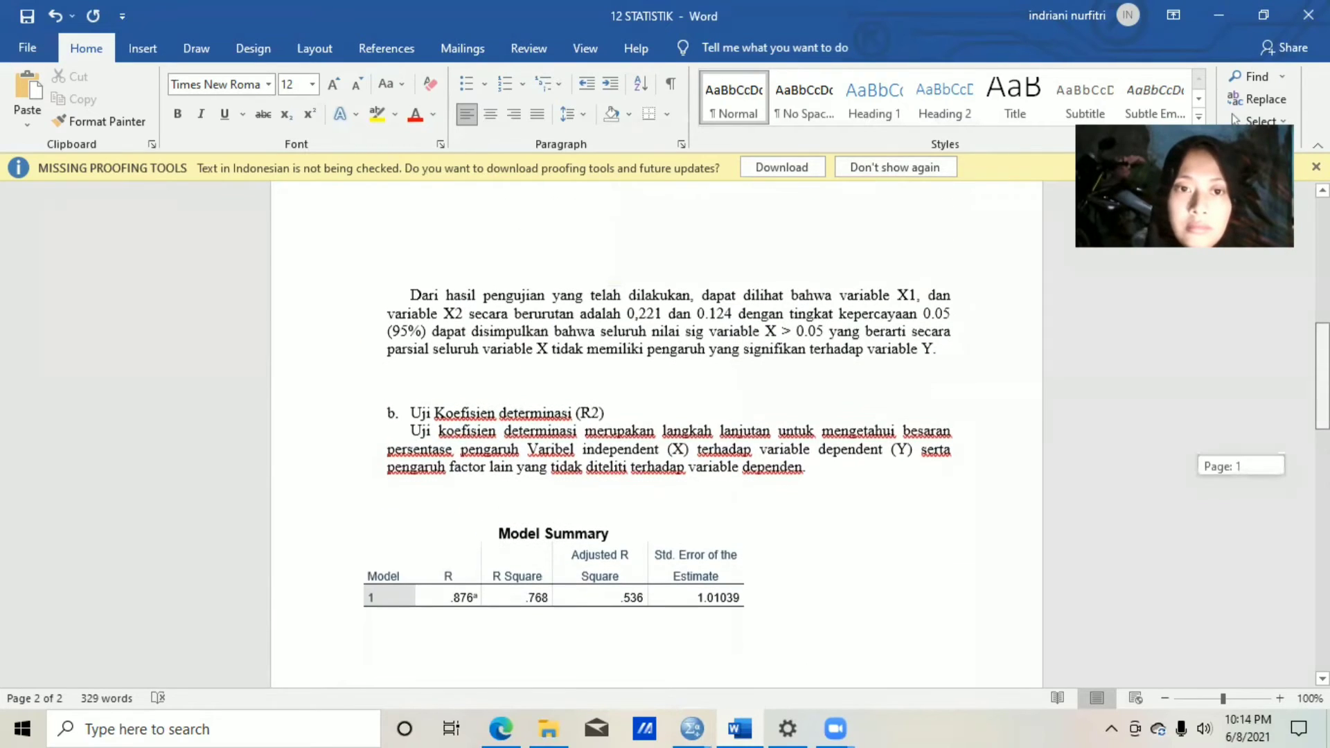
click(408, 286)
click(408, 276)
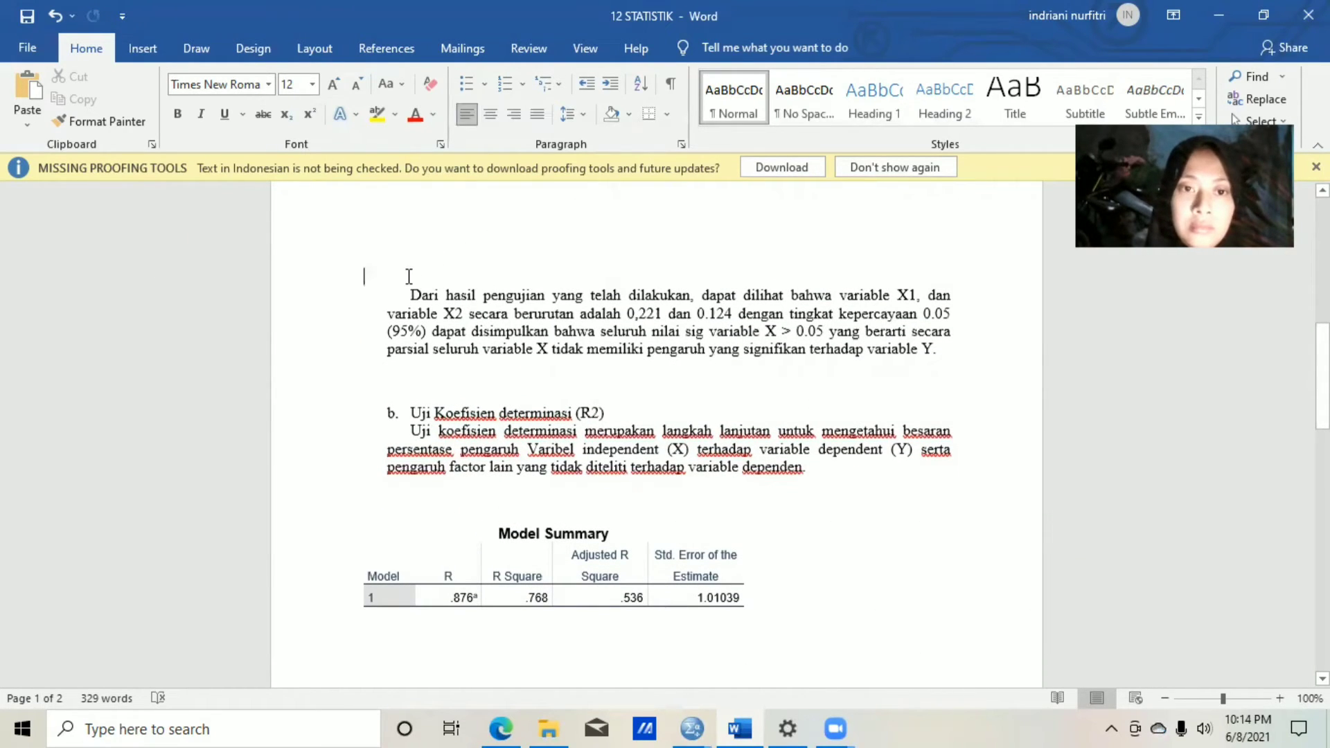
key(ctrl+z)
key(ctrl+z)
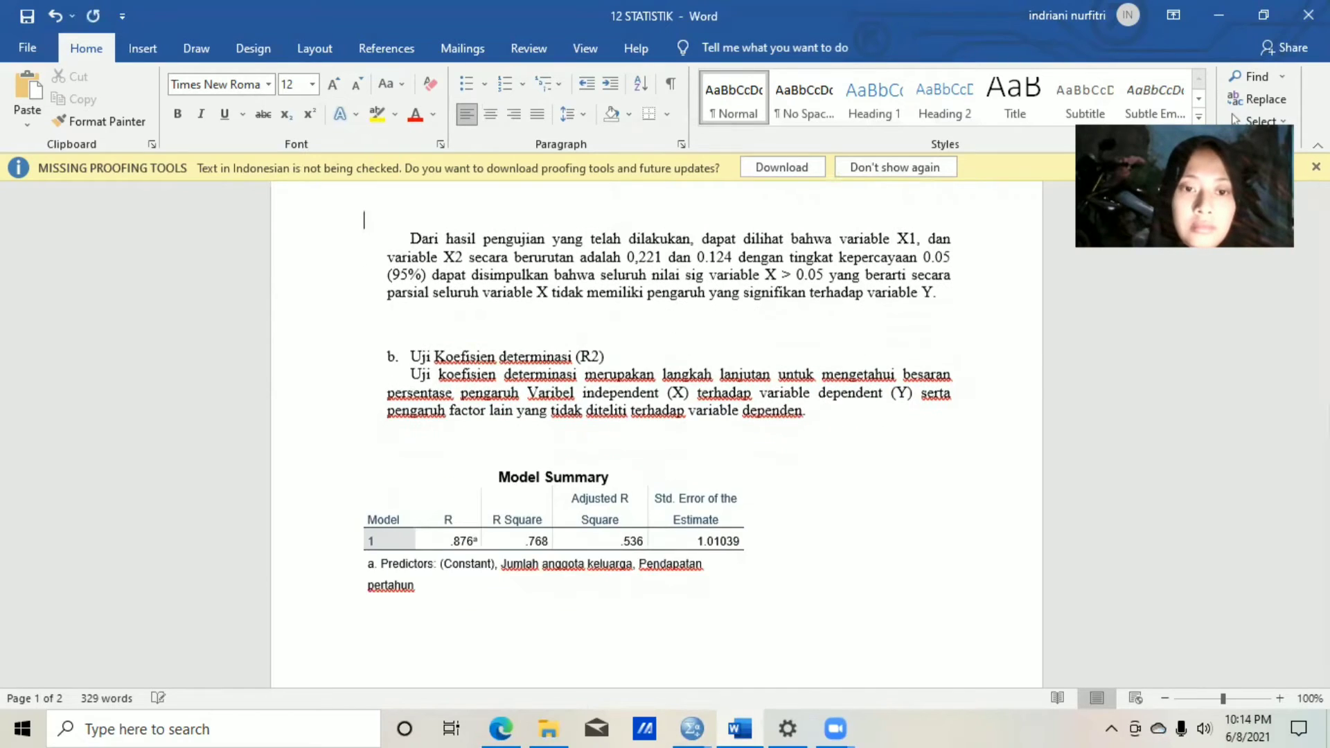
Remove one more blank line above the "Dari hasil pengujian" paragraph, and review the Model Summary table and its "Dari table di atas" interpretation.
key(BackSpace)
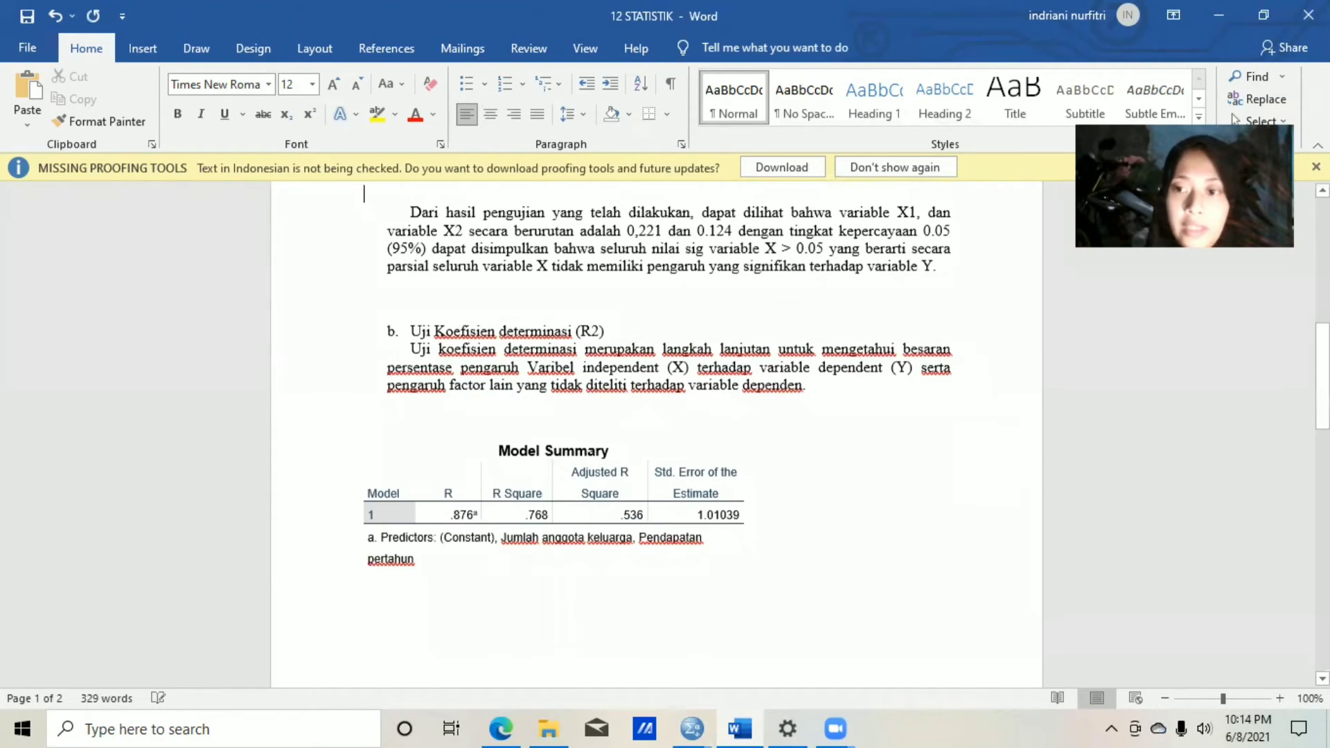
drag(1323, 411, 1322, 421)
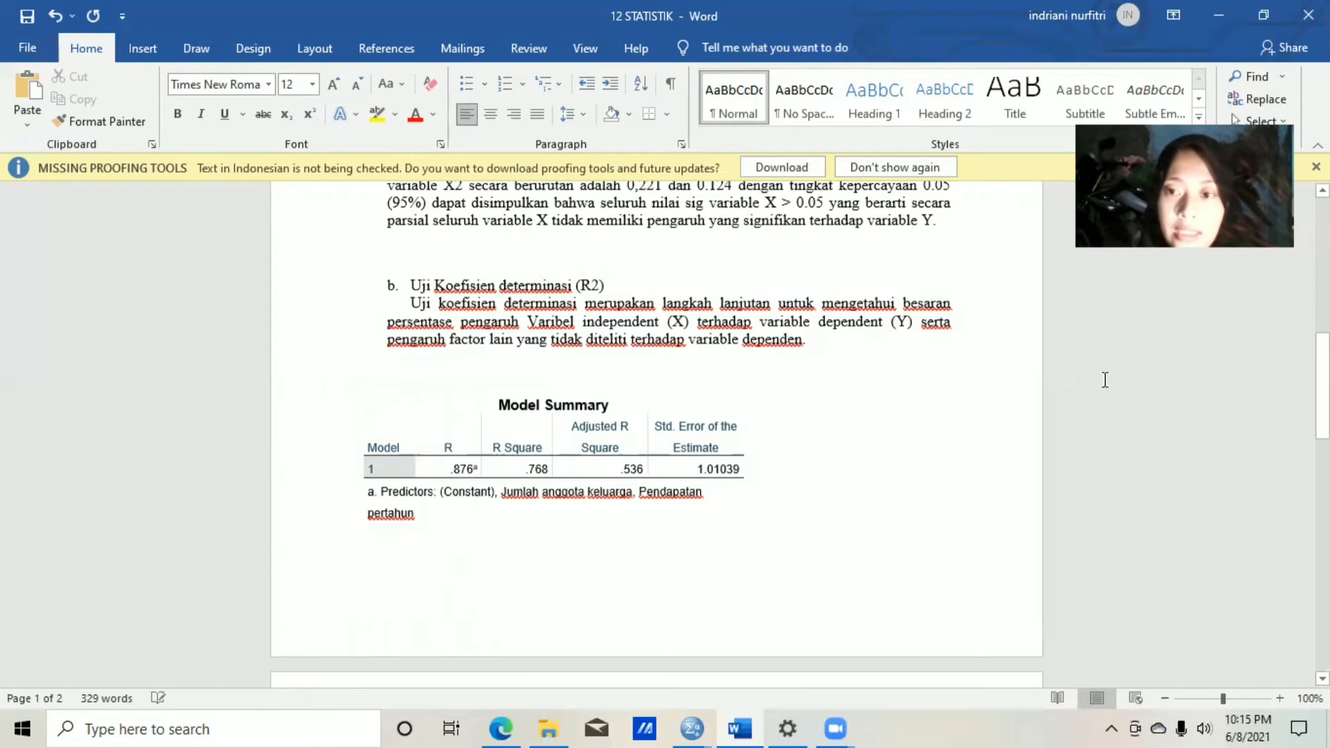
drag(1321, 385, 1321, 458)
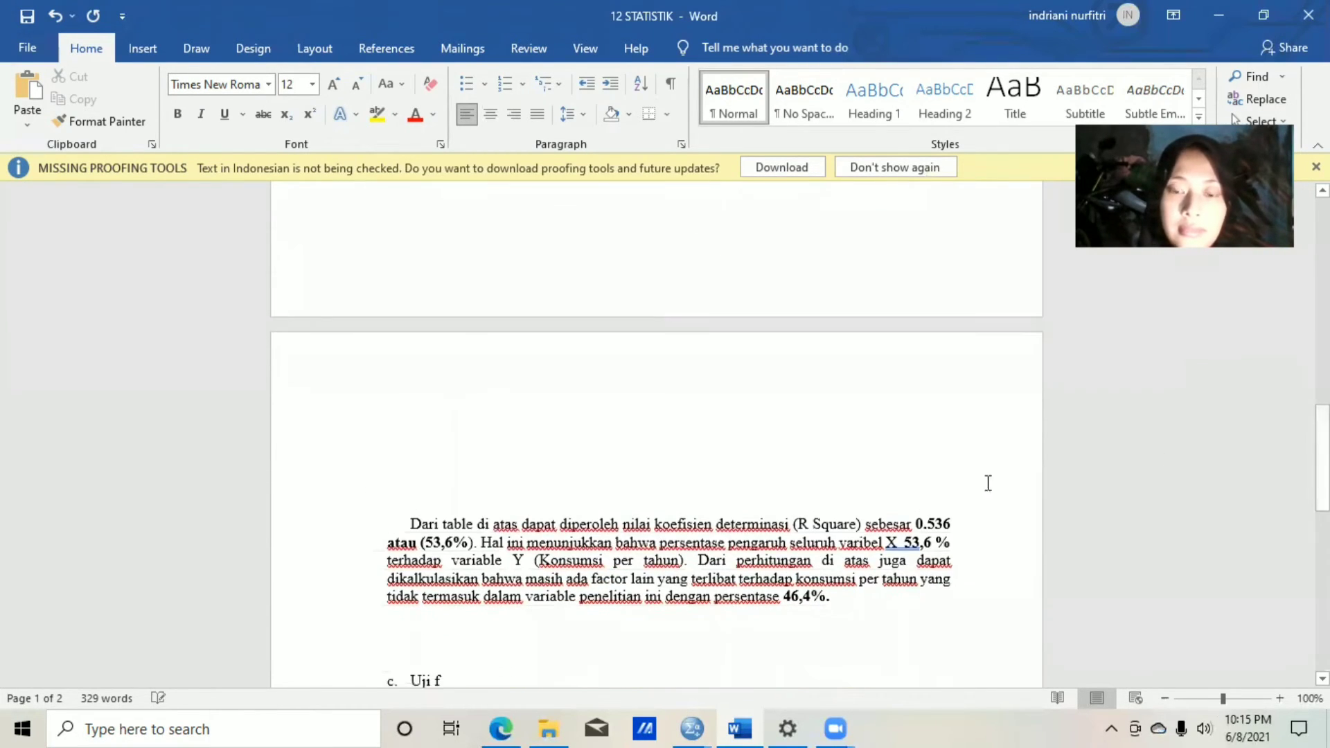
click(413, 525)
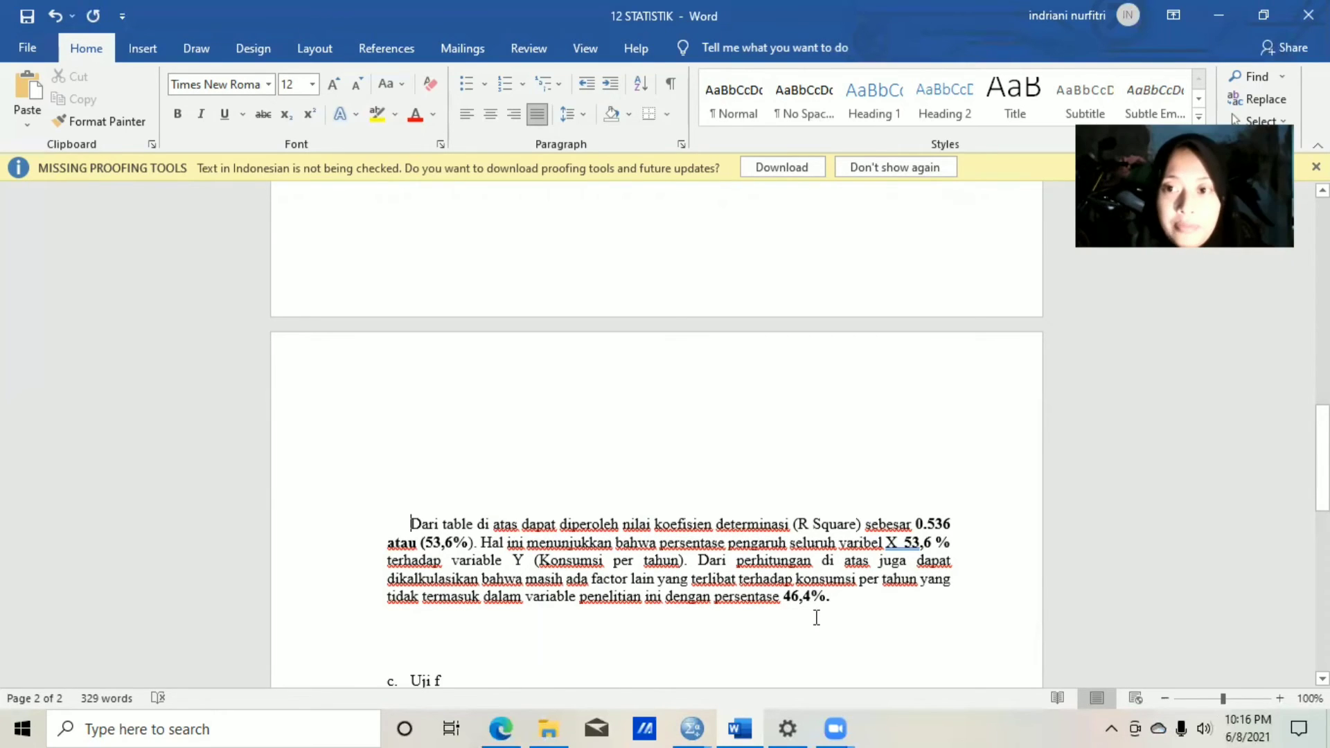
Find the empty area below the Uji f paragraph, and copy the latest regression's ANOVA table from the SPSS output.
drag(1322, 457, 1322, 526)
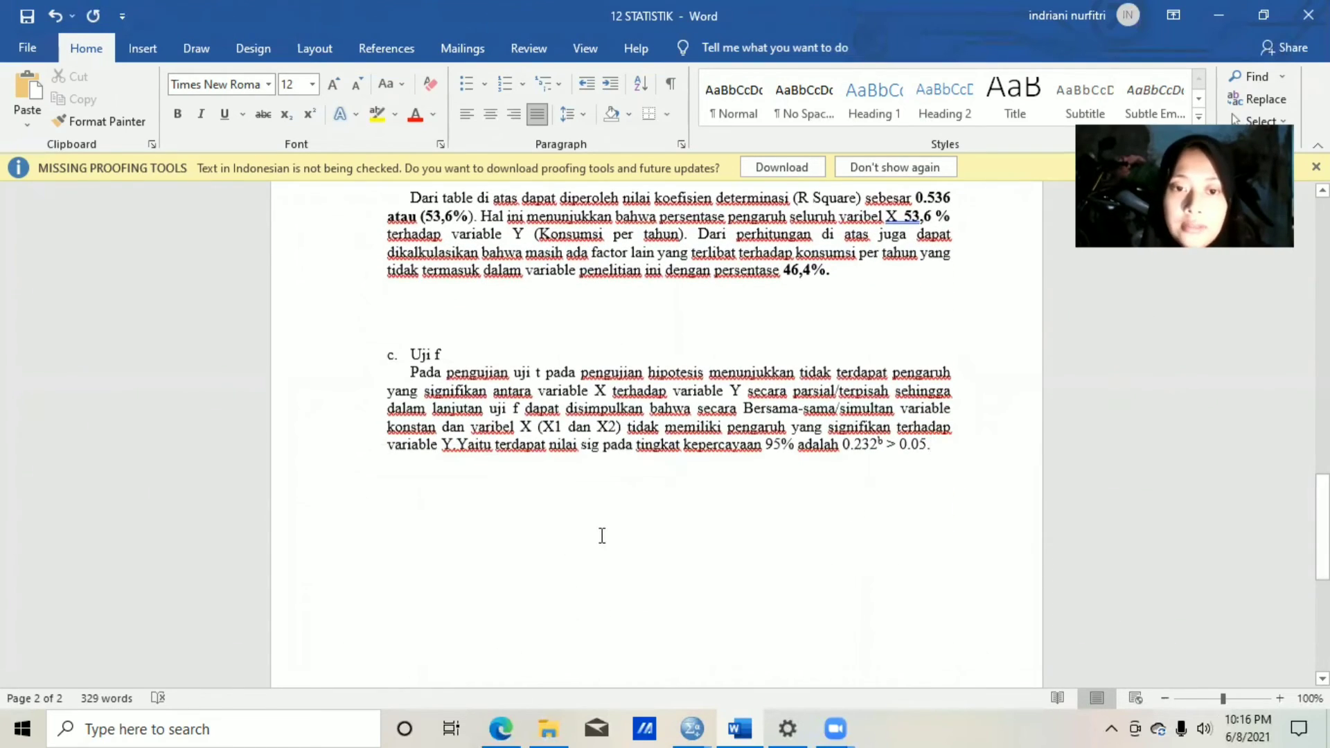
double_click(434, 512)
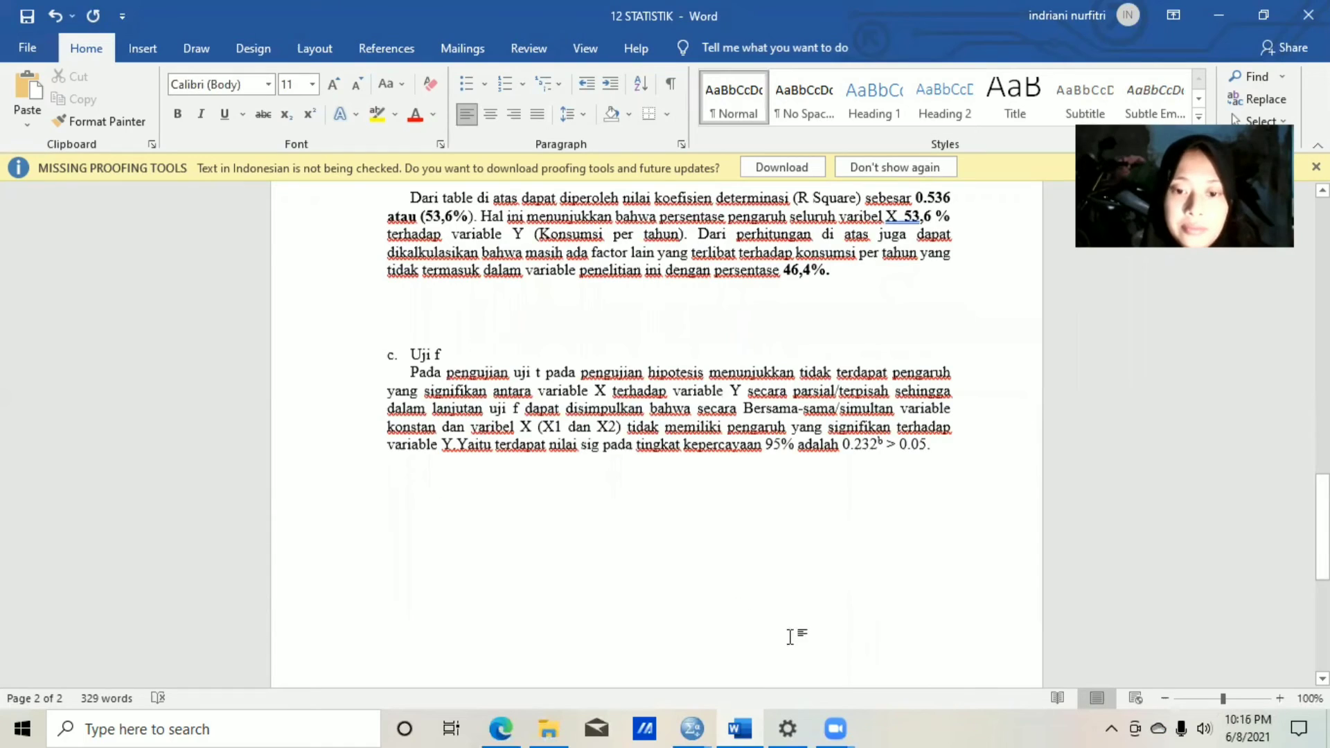
click(451, 525)
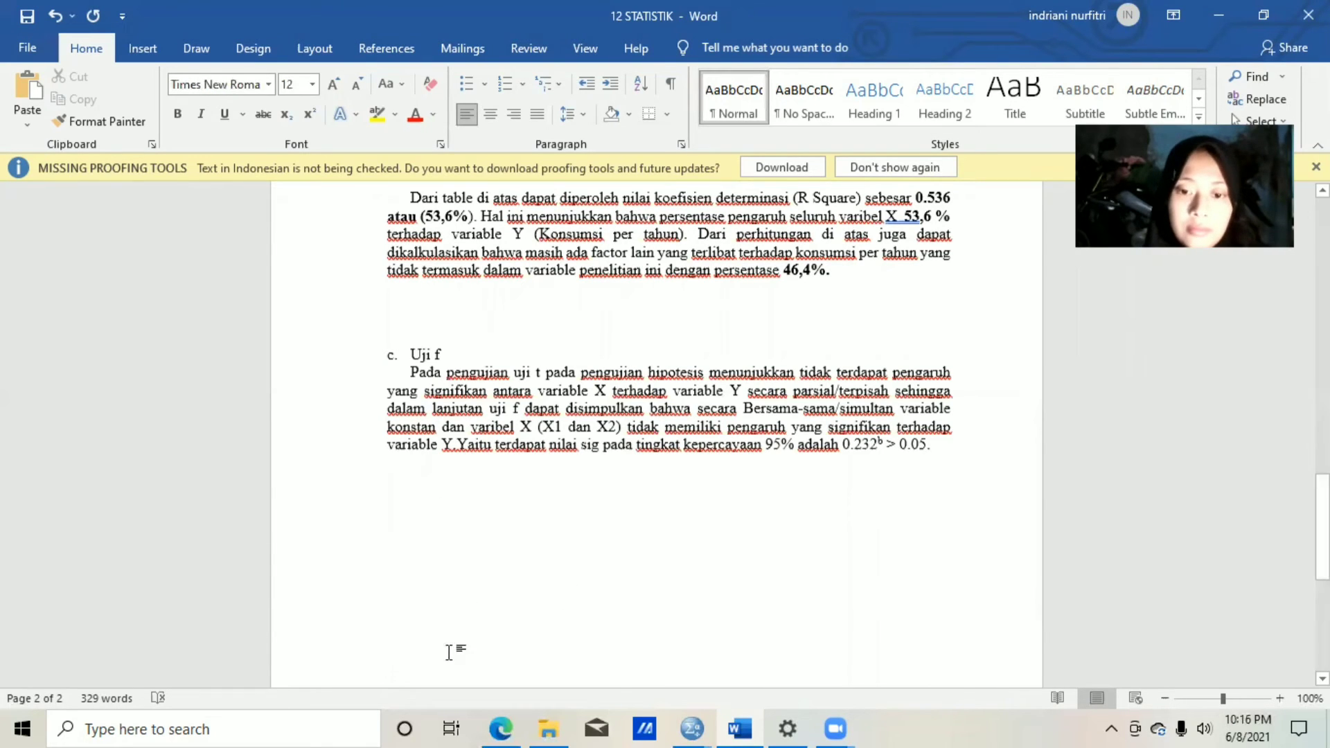
mouse_move(691, 727)
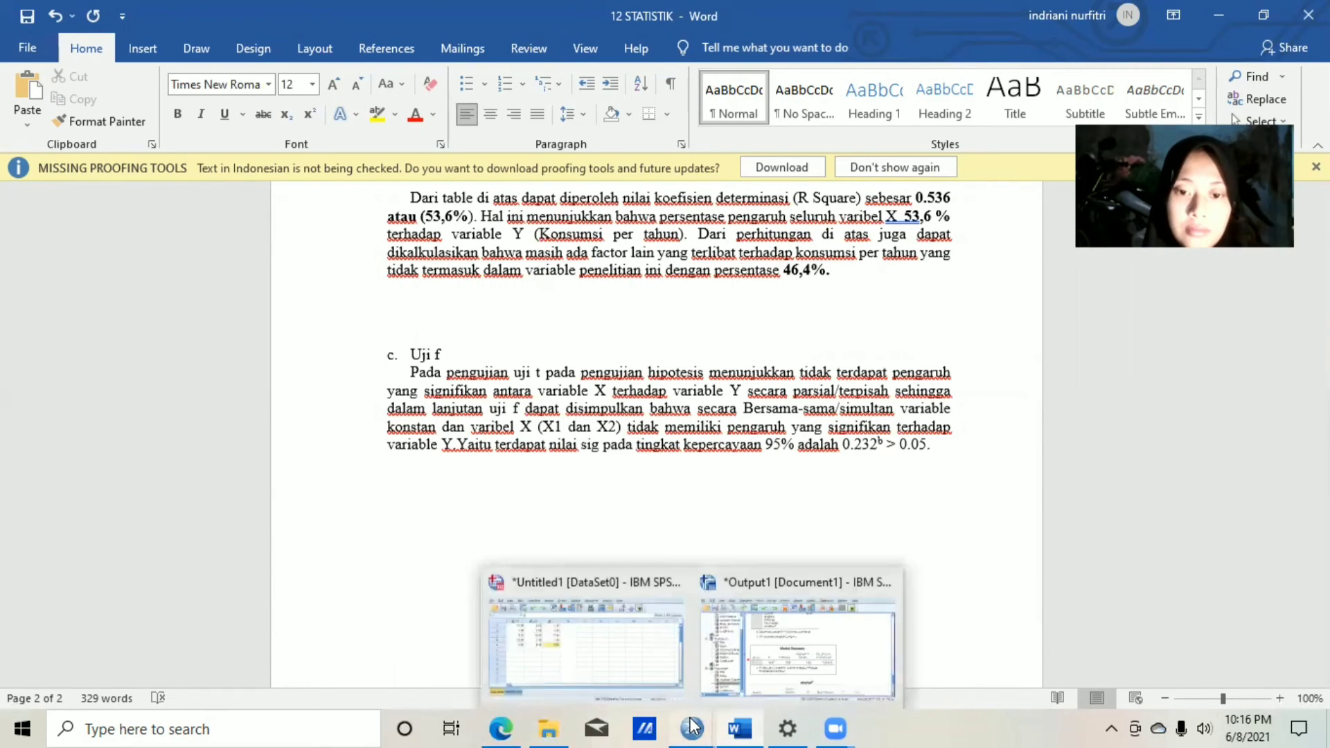
click(806, 641)
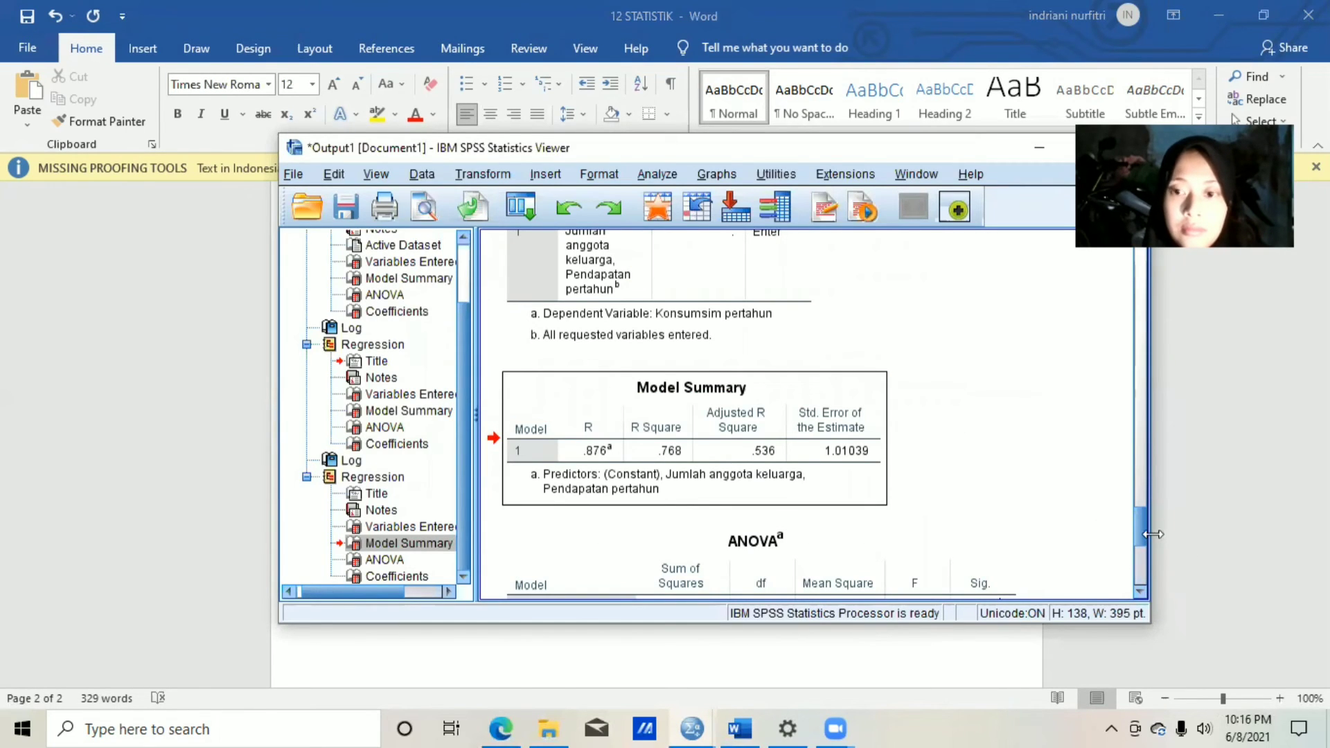
scroll(1141, 545, down, 3)
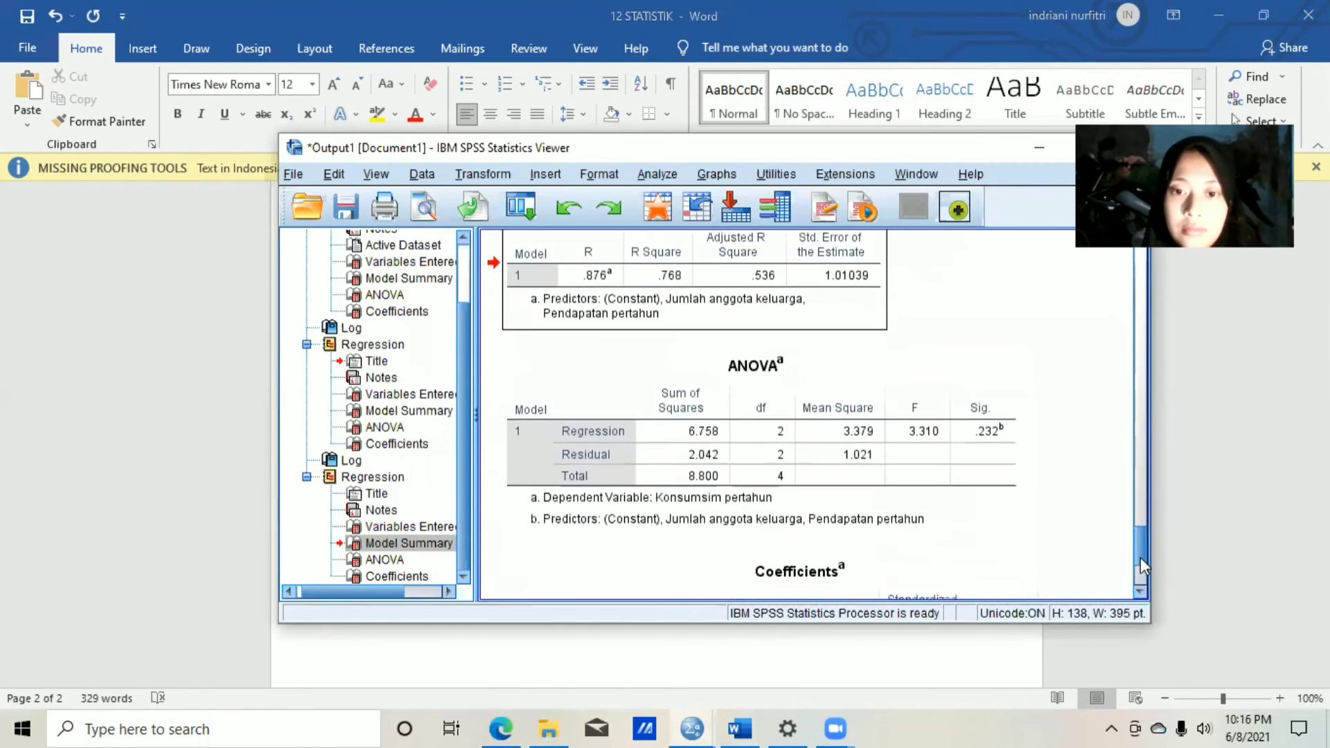
click(604, 381)
right_click(604, 380)
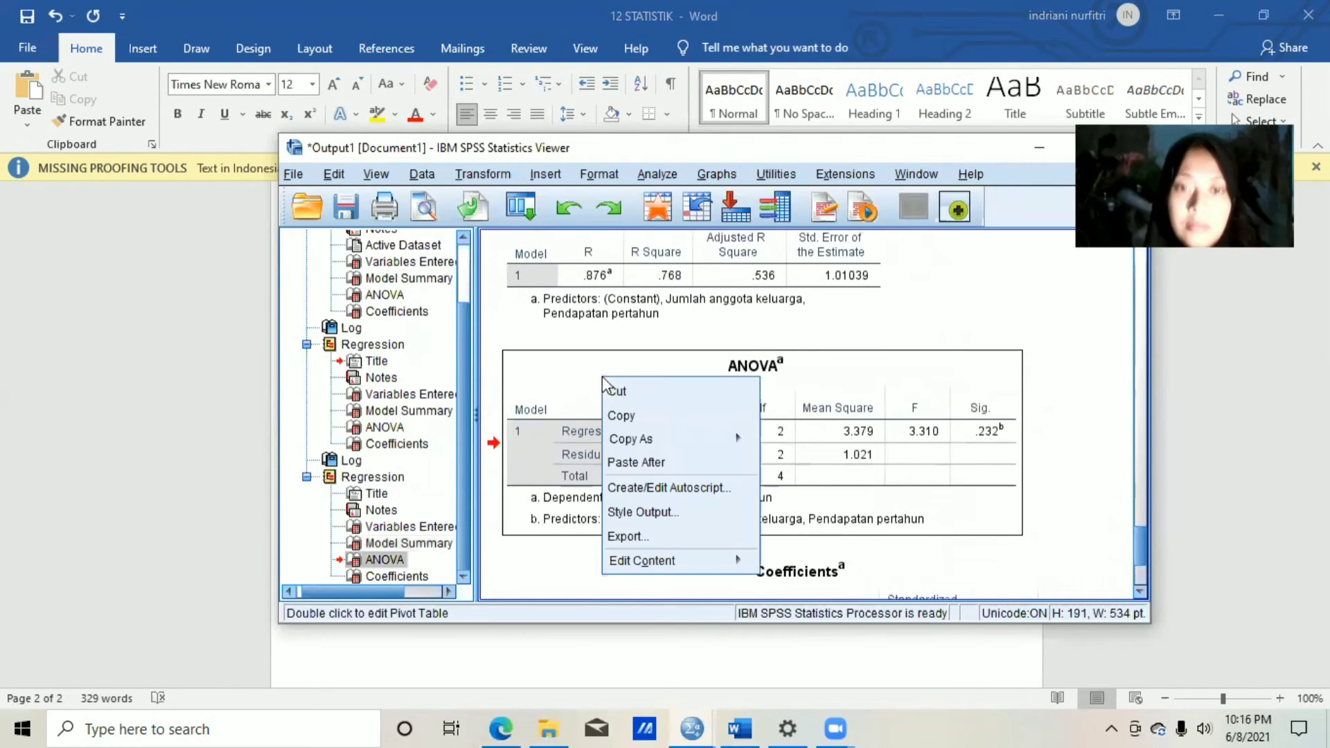
click(623, 416)
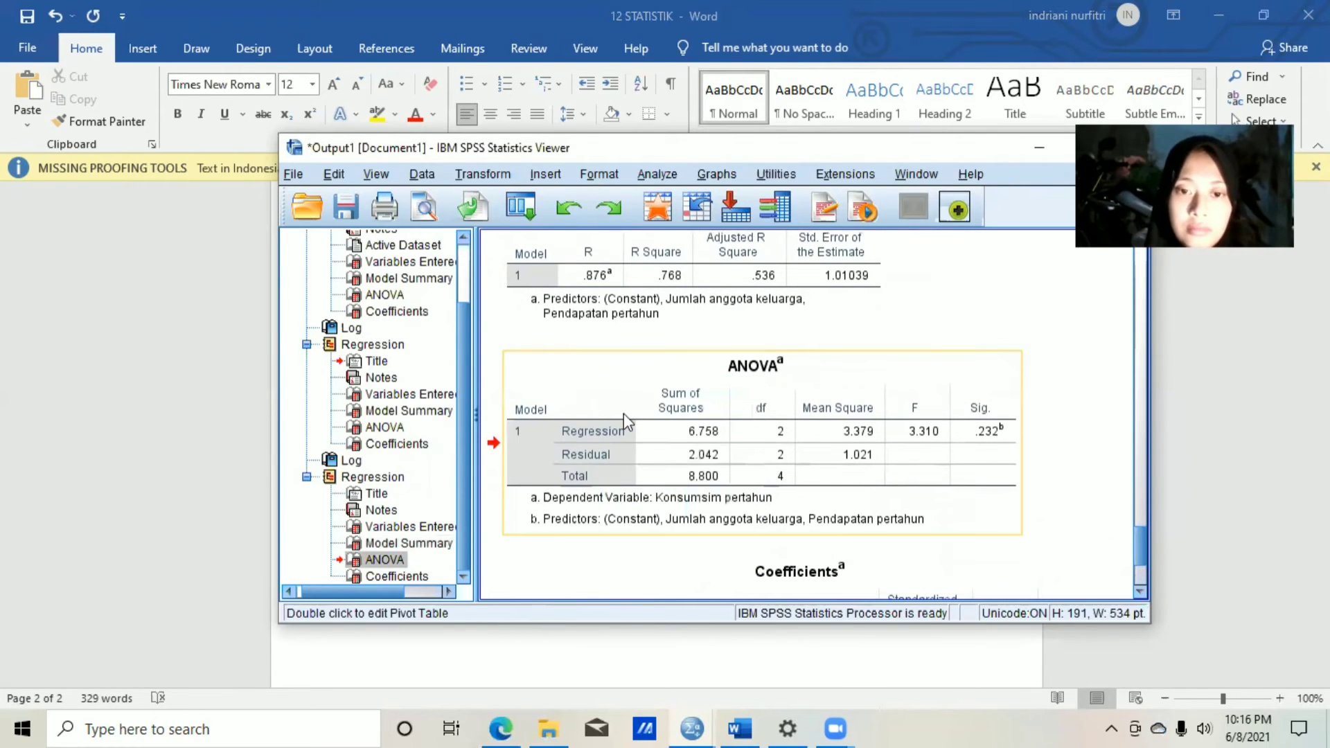
Paste the ANOVA table below the Uji f paragraph in the Word document, keeping source formatting.
click(742, 727)
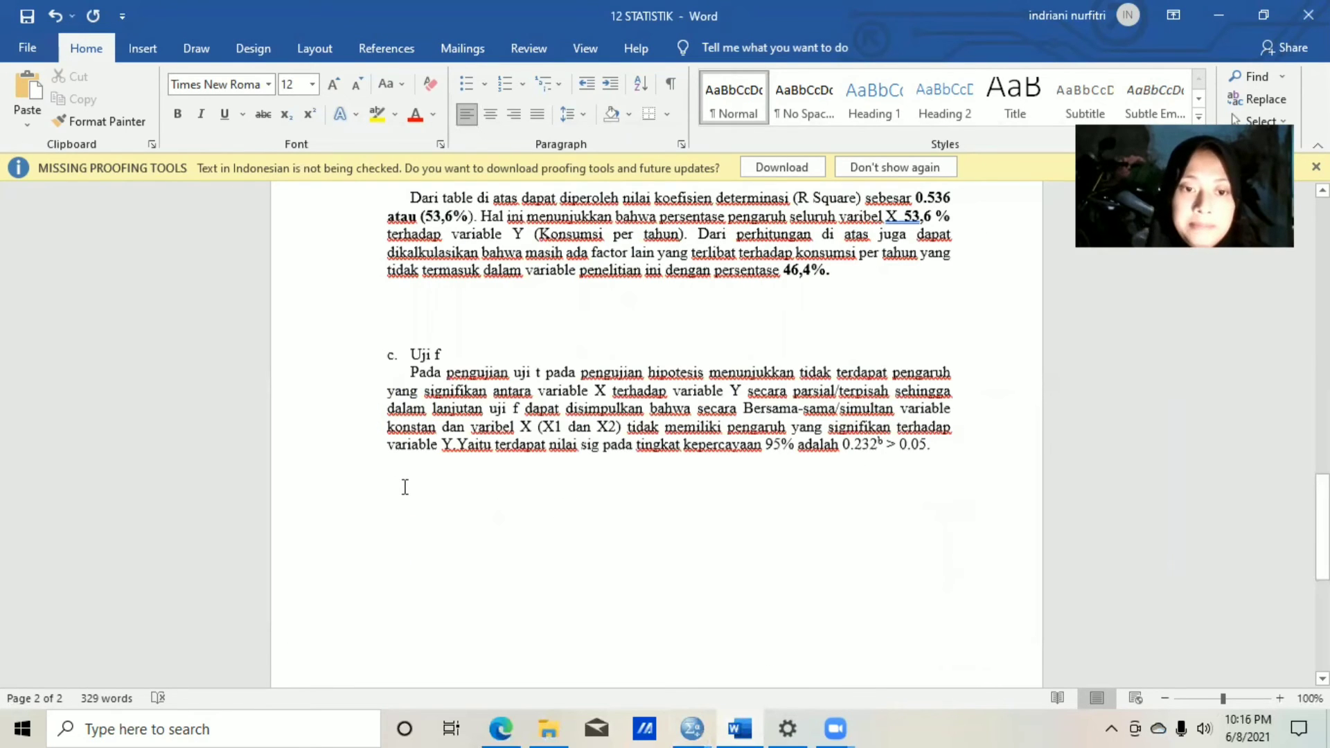
right_click(392, 489)
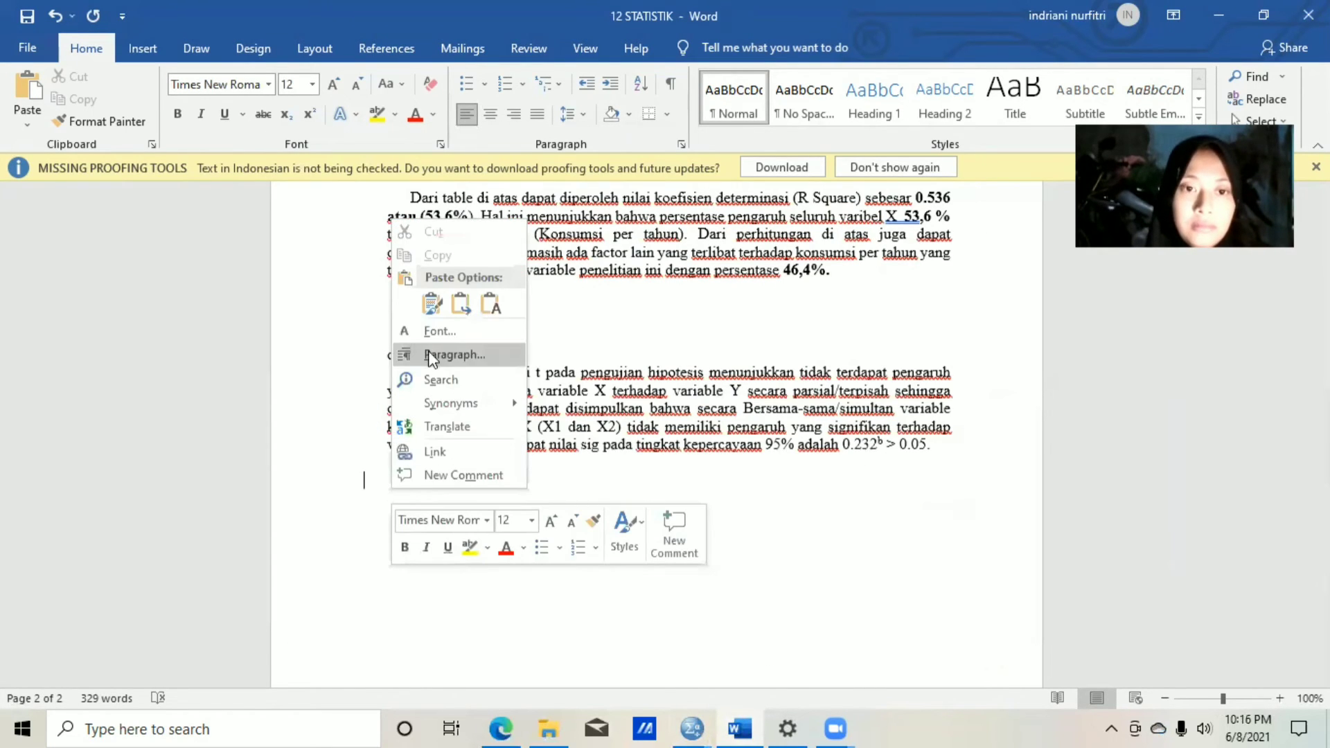
click(430, 309)
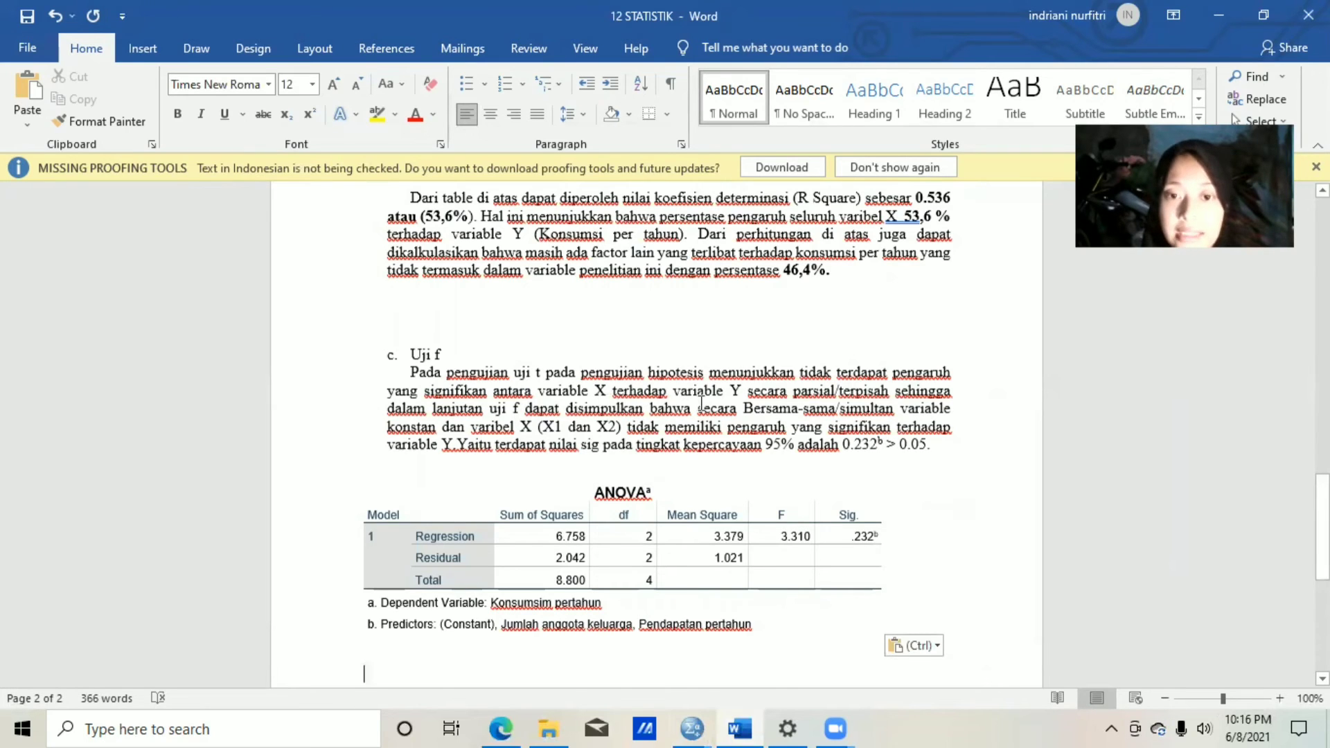
Add a period after "parsial/terpisah" in the Uji f paragraph.
click(890, 392)
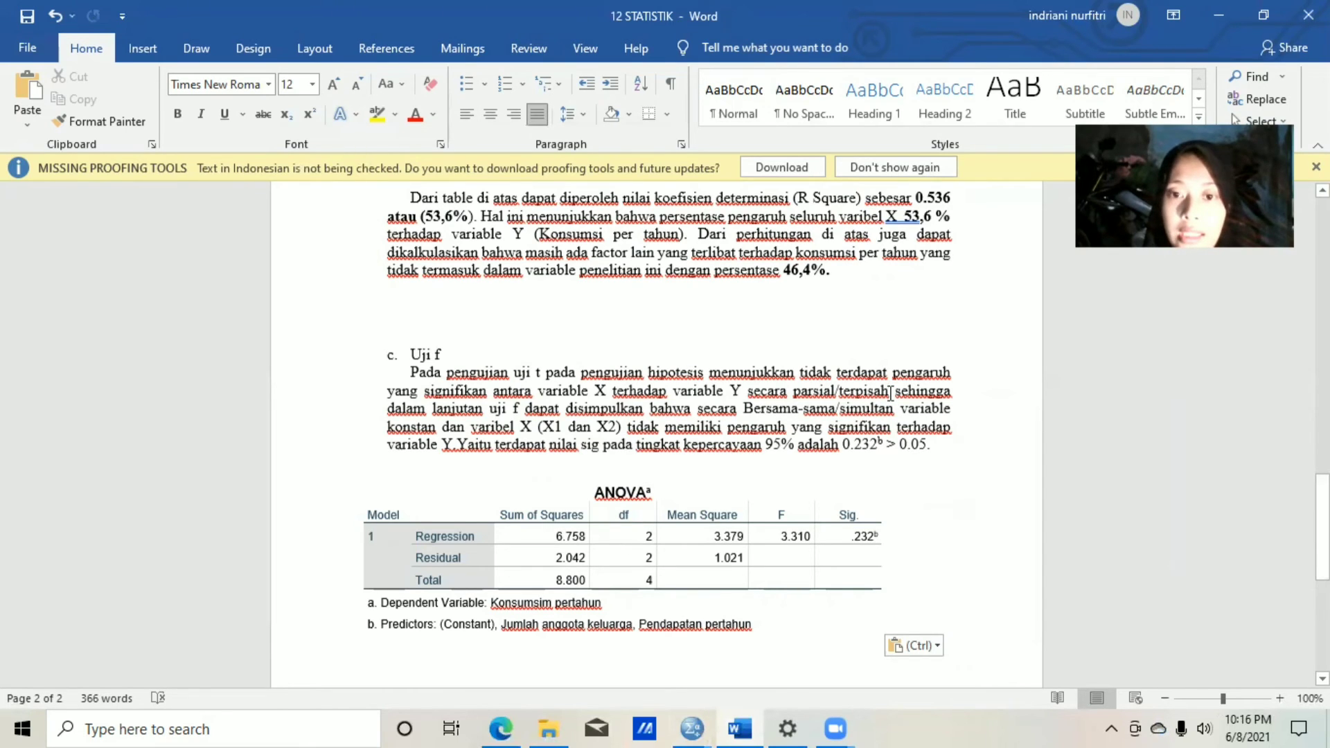
text(.)
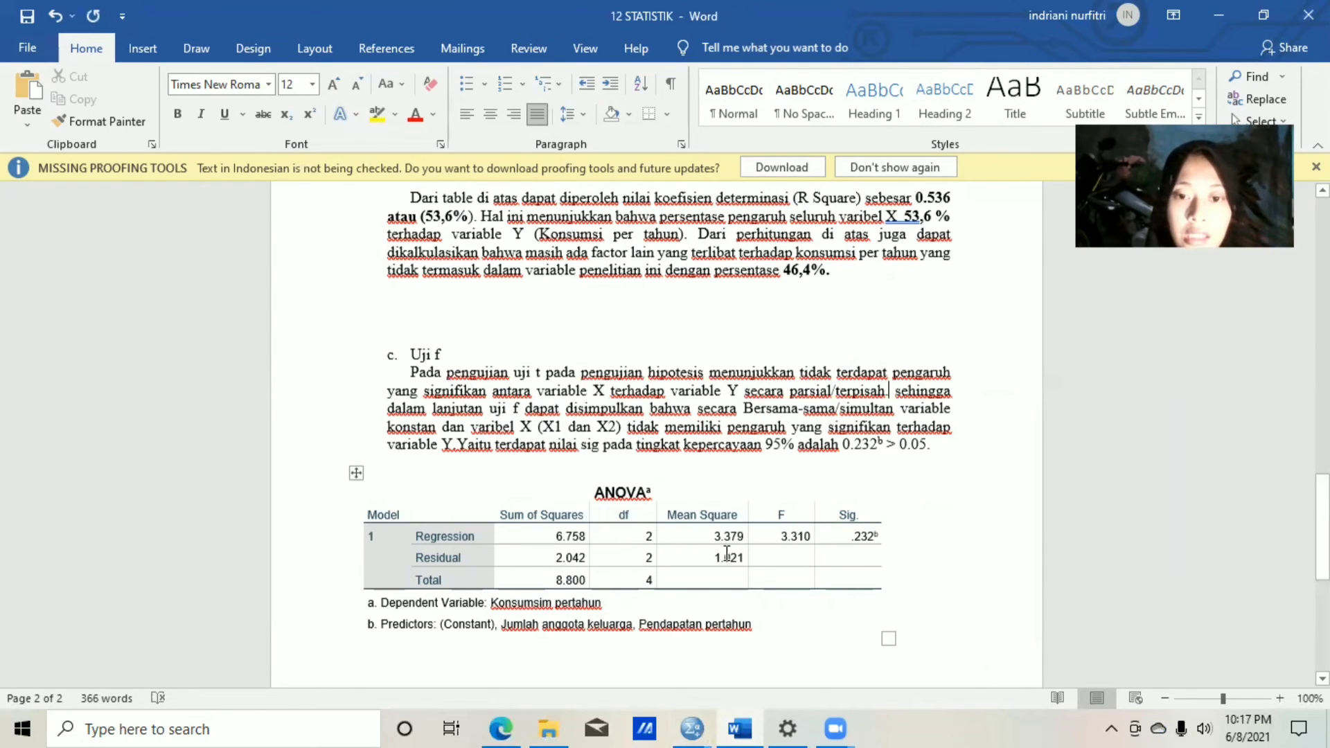
click(805, 617)
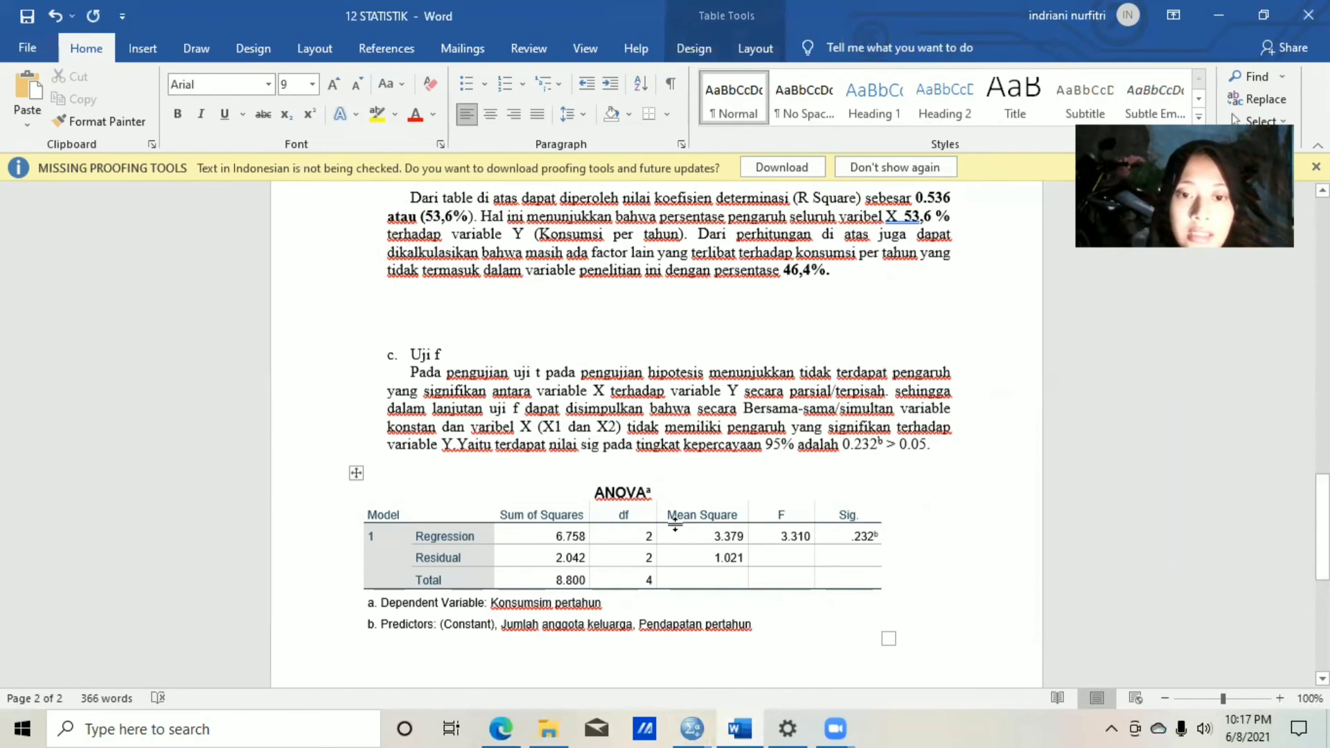
click(590, 487)
click(787, 625)
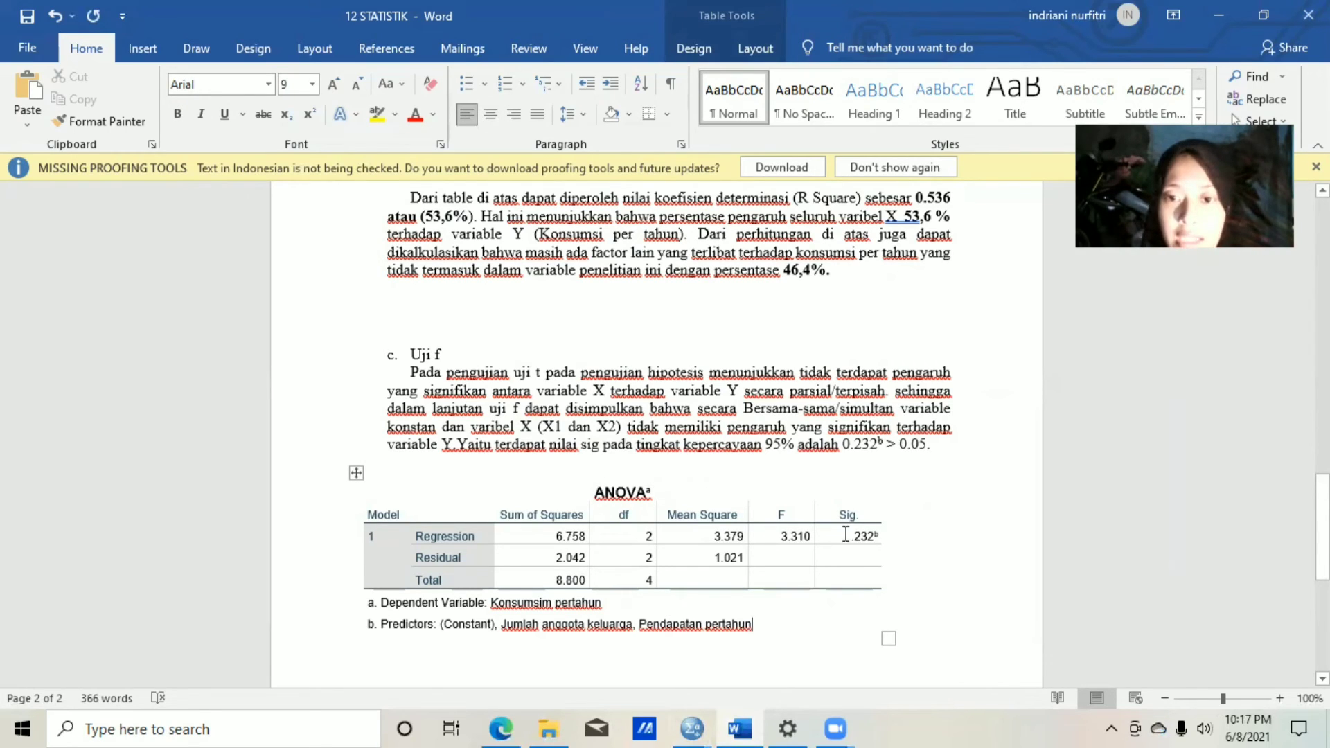
click(538, 494)
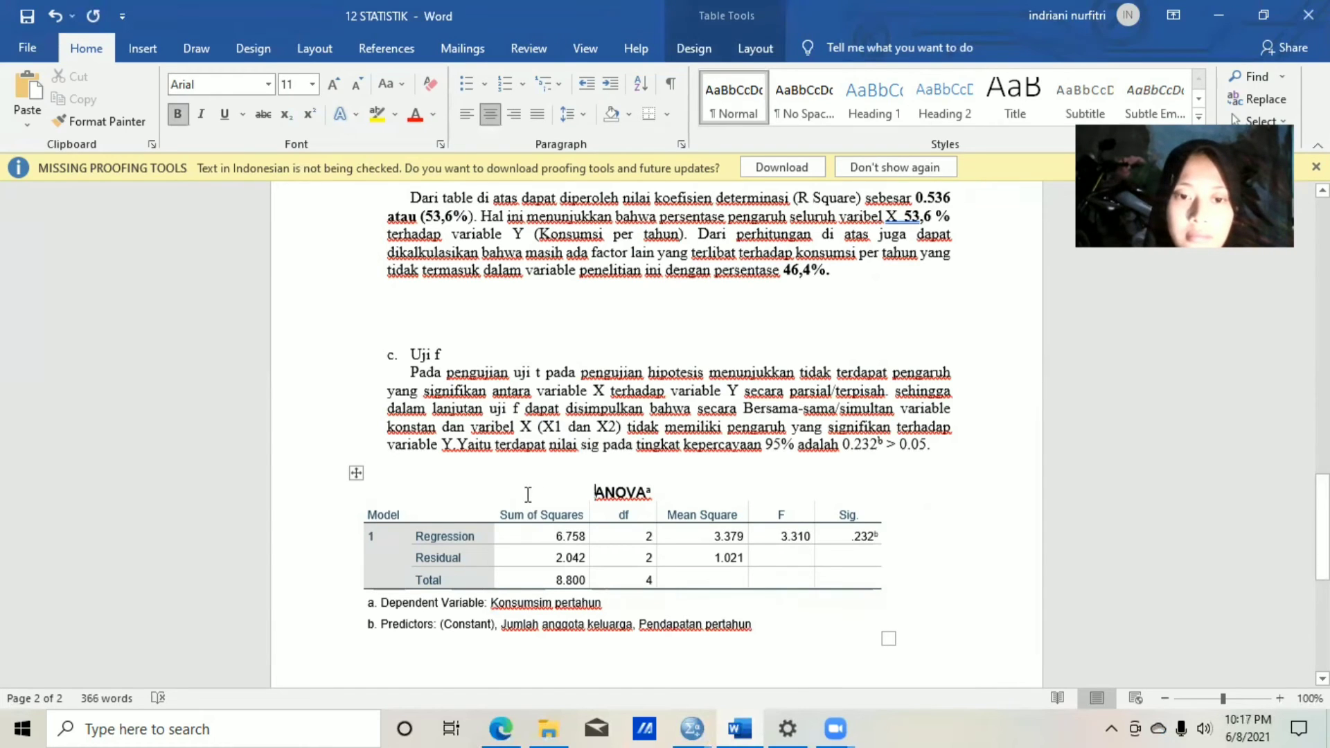
click(818, 606)
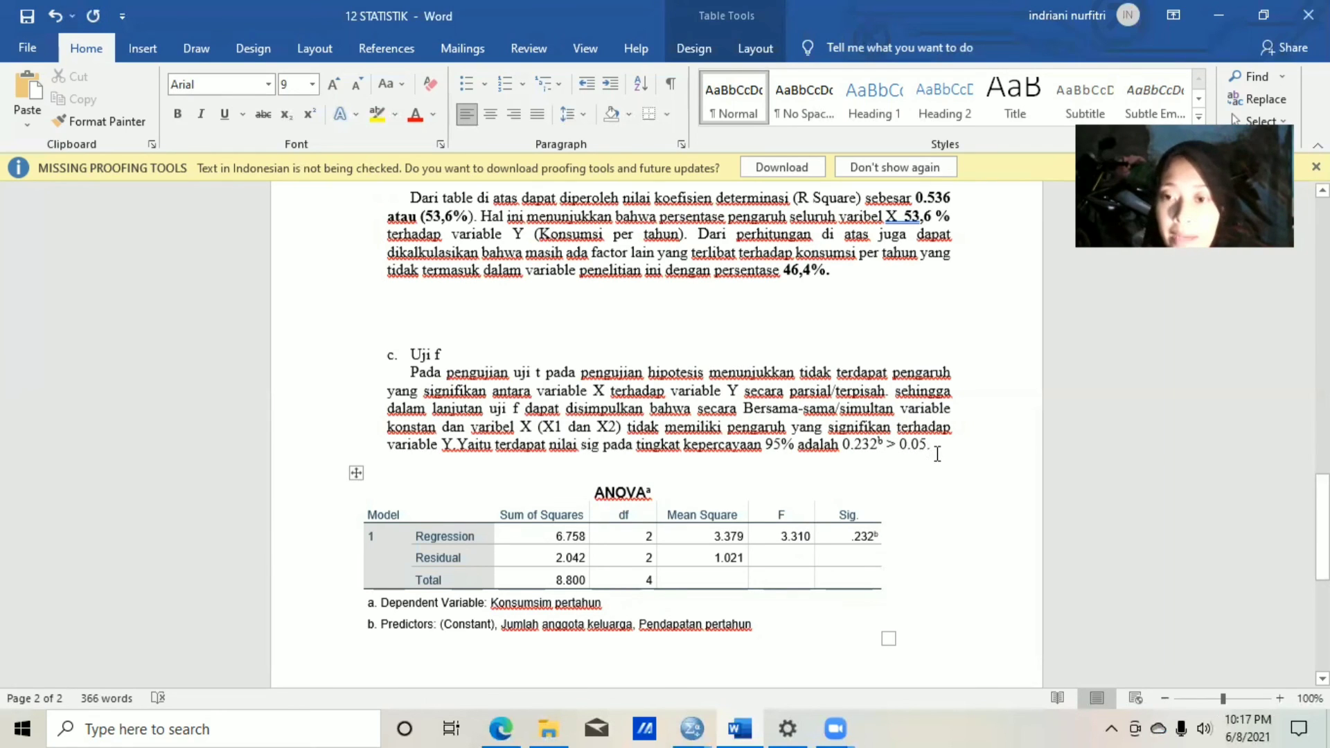
mouse_move(1321, 484)
mouse_down()
mouse_move(1321, 575)
mouse_move(1322, 490)
mouse_up()
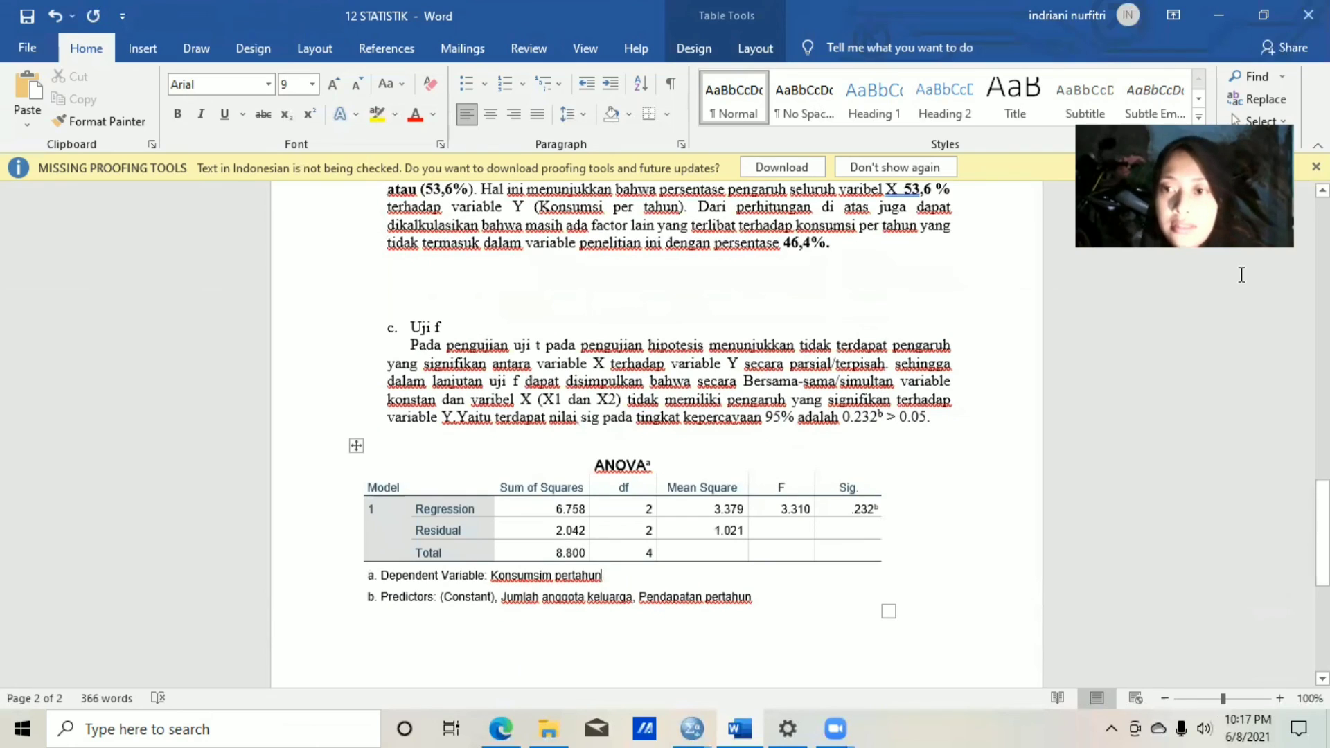